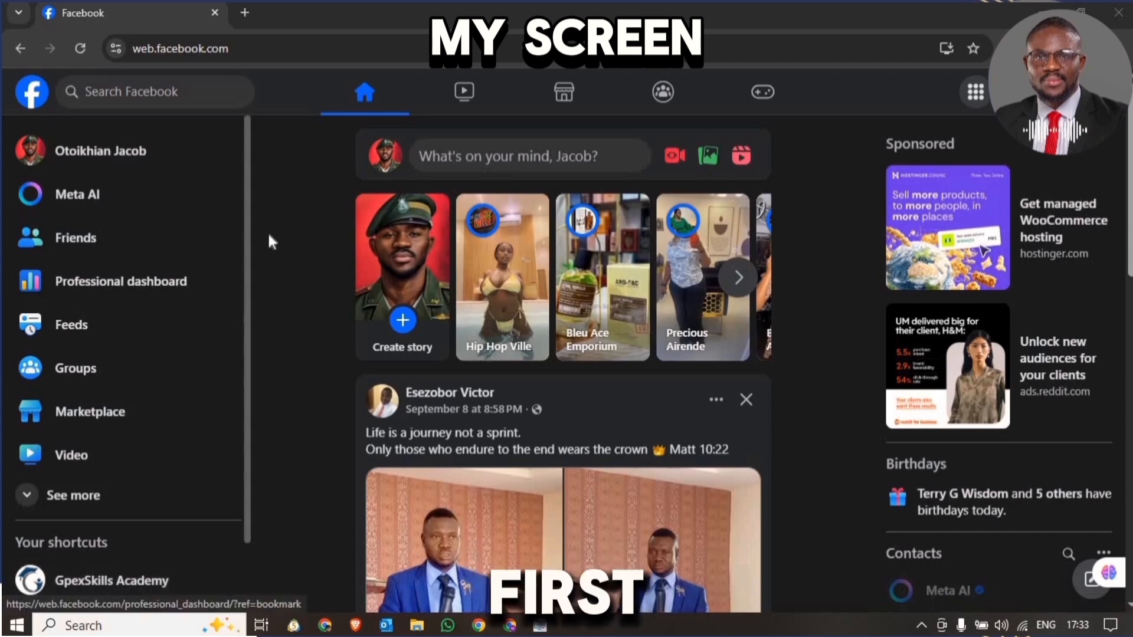
Open business.facebook.com in a new browser tab
click(253, 10)
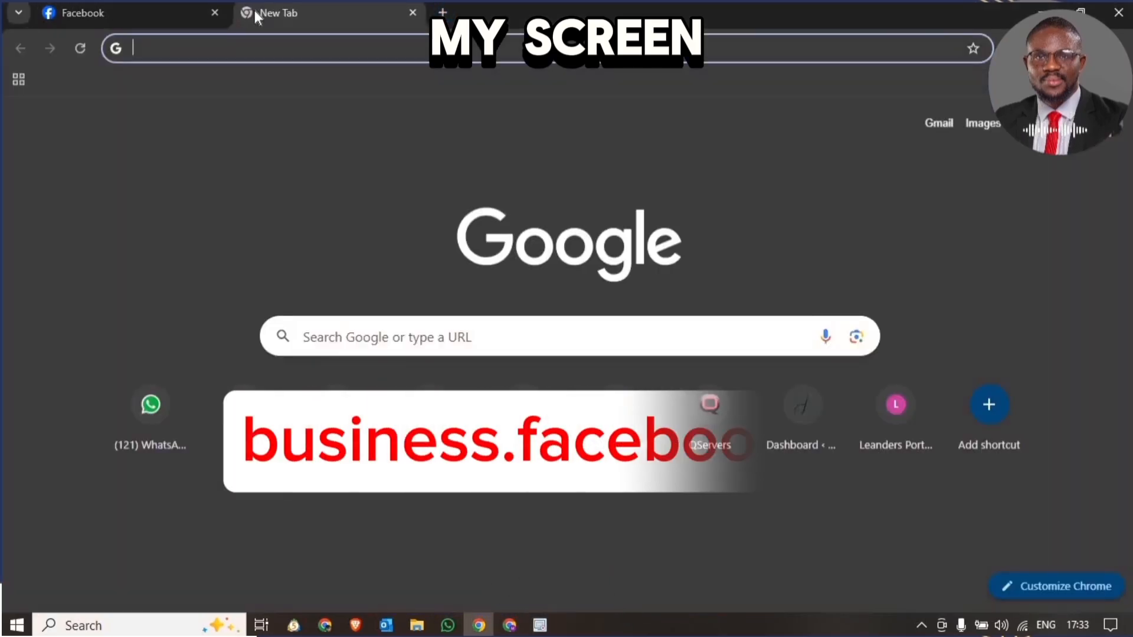
text(bu)
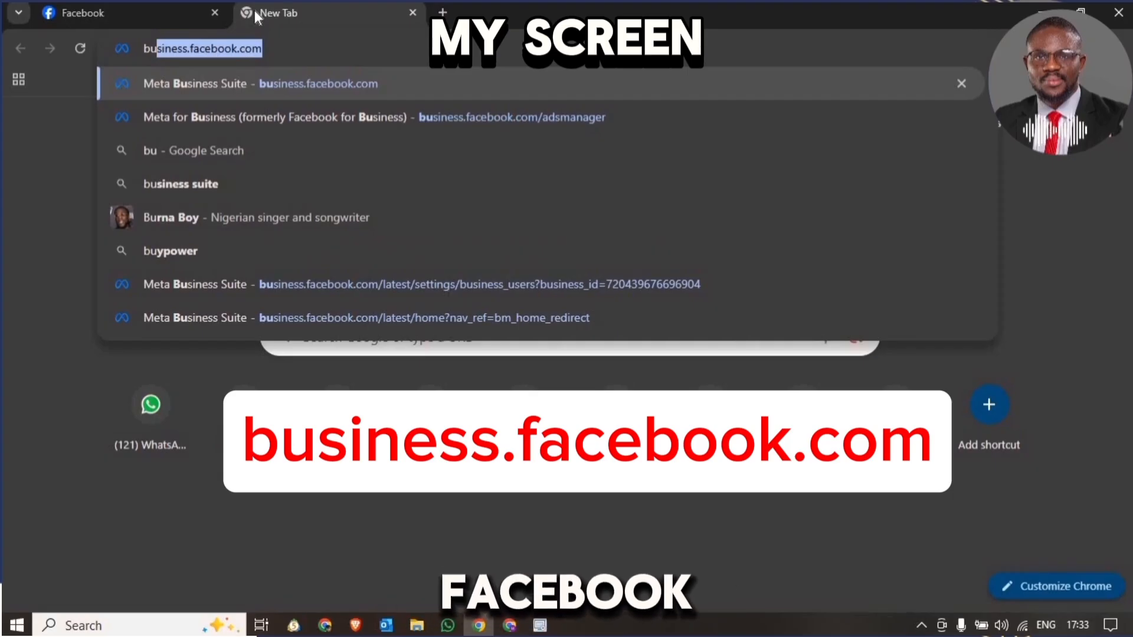
key(Right)
key(Return)
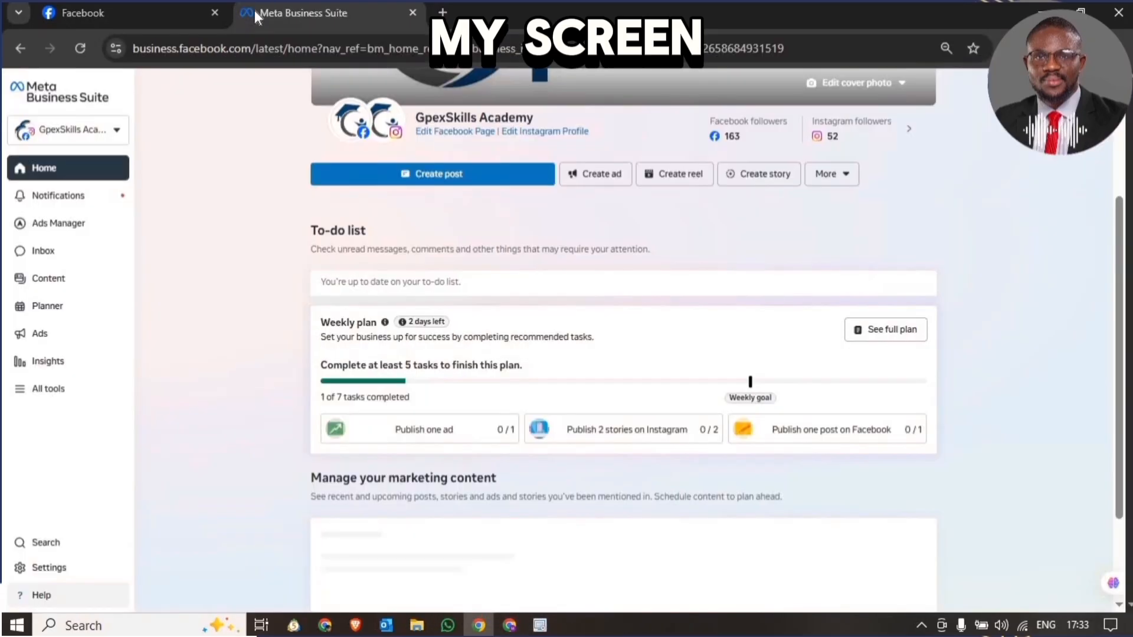
Open the business info in the gpexskills_academy portfolio settings and copy the business portfolio ID
click(69, 573)
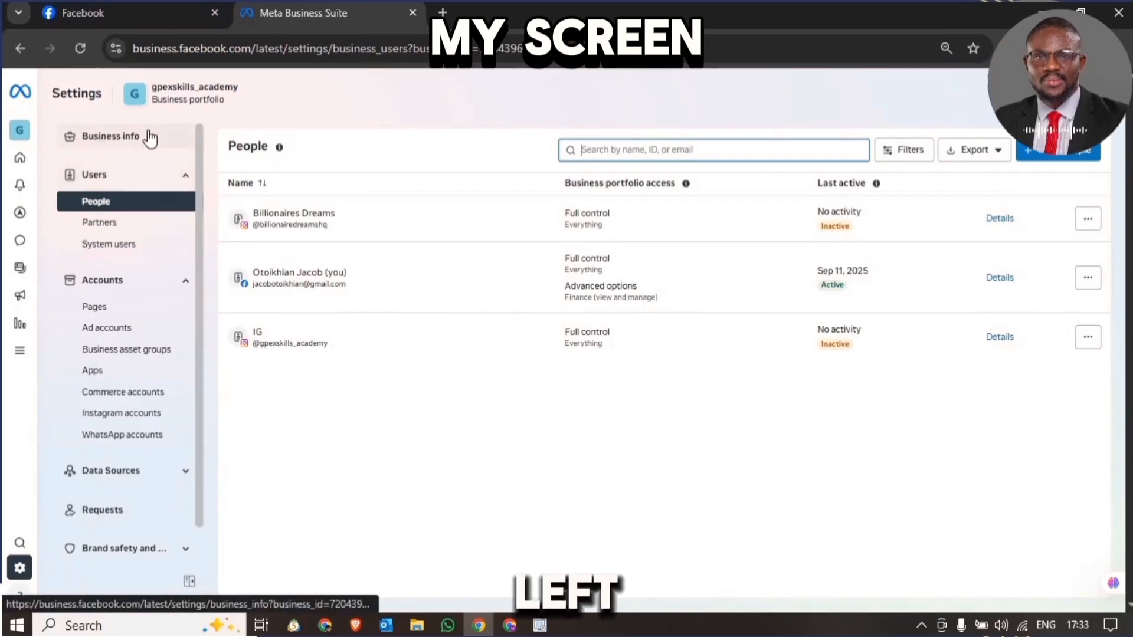
click(118, 142)
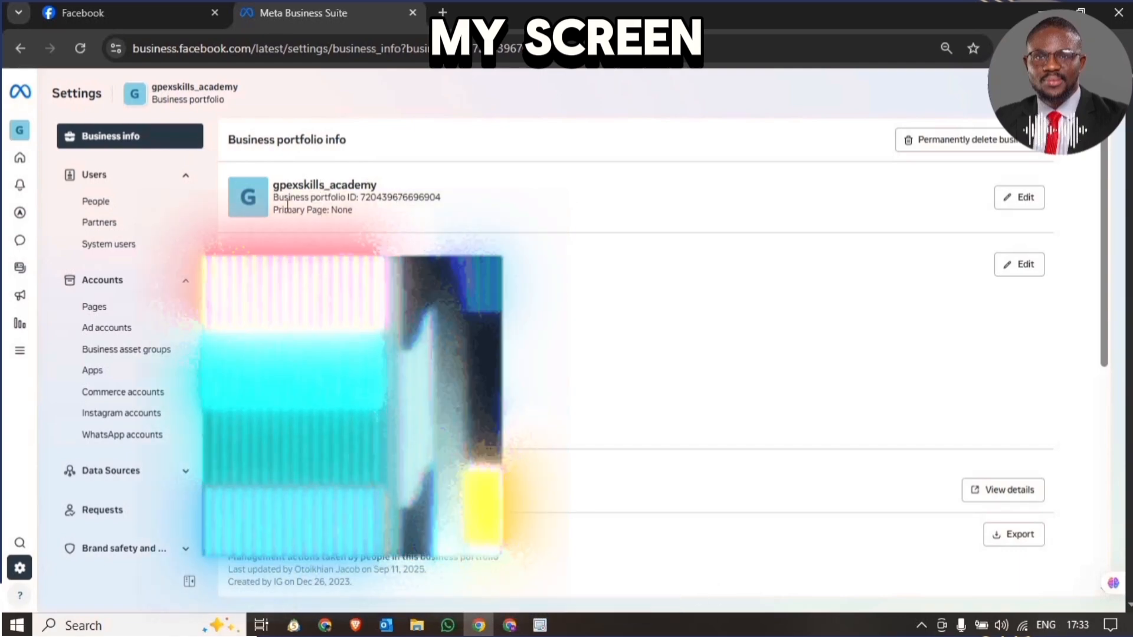
drag(278, 198, 370, 198)
click(456, 198)
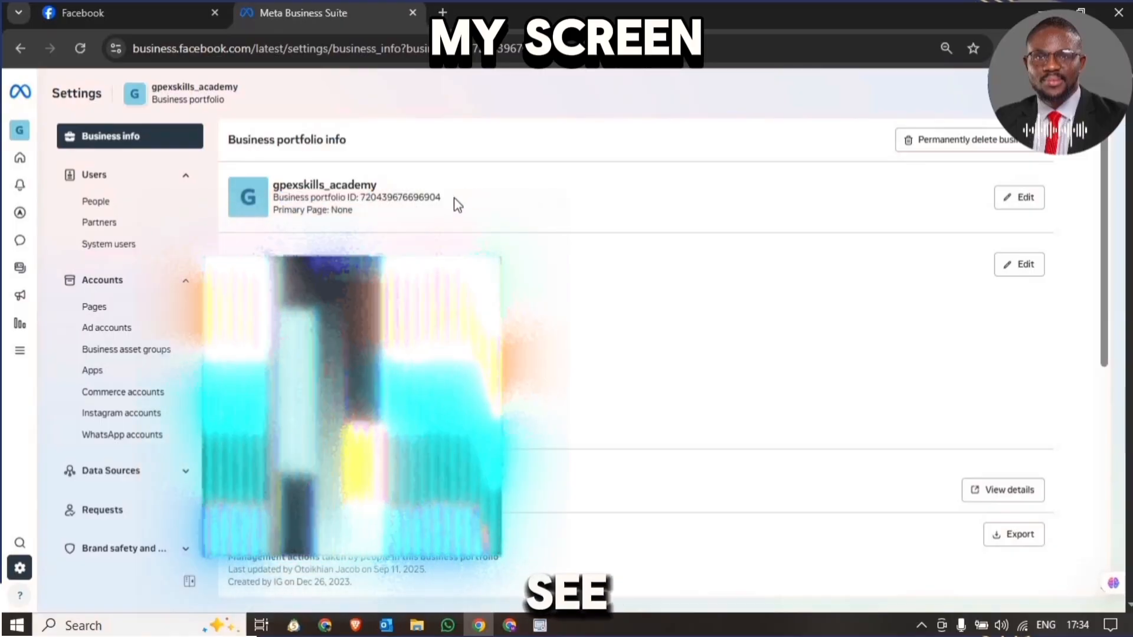
drag(441, 198, 372, 197)
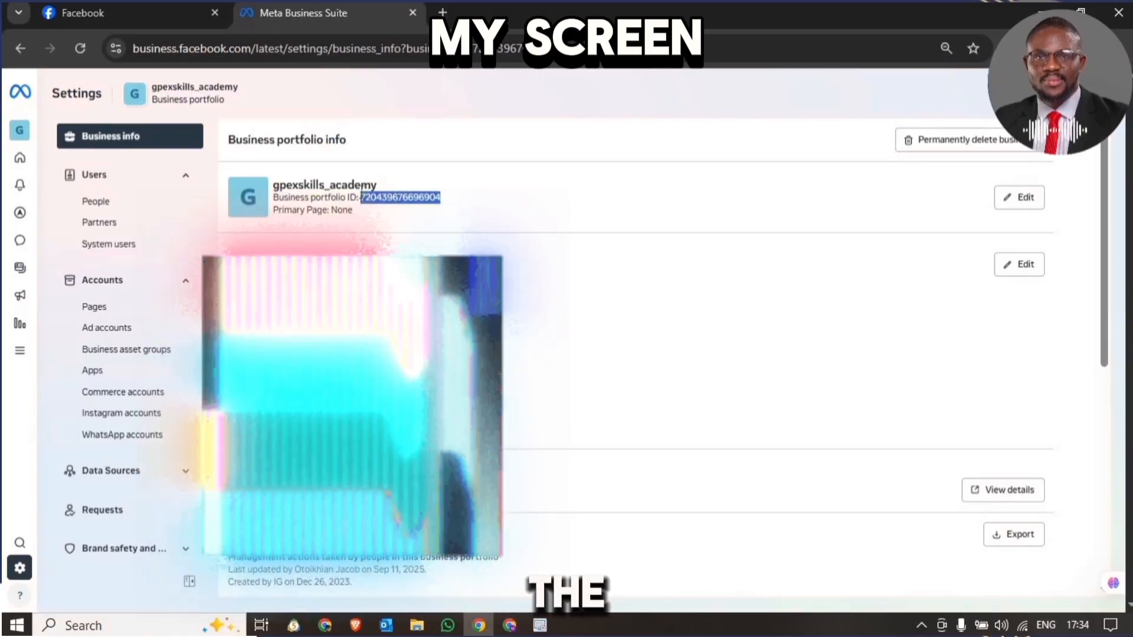
drag(363, 189, 362, 189)
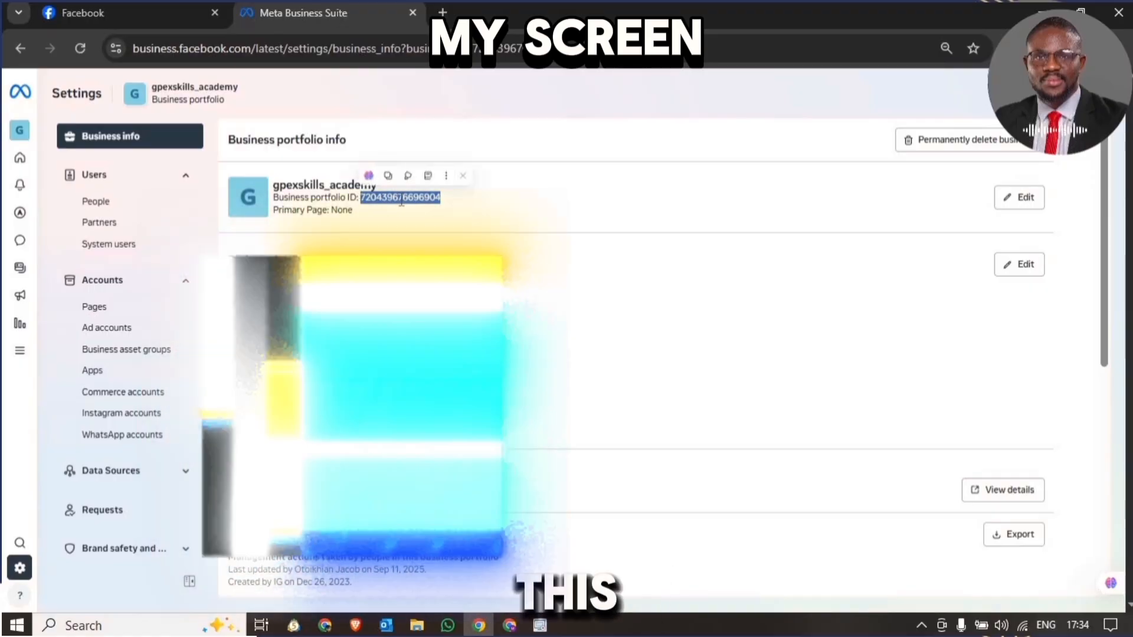
key(ctrl+c)
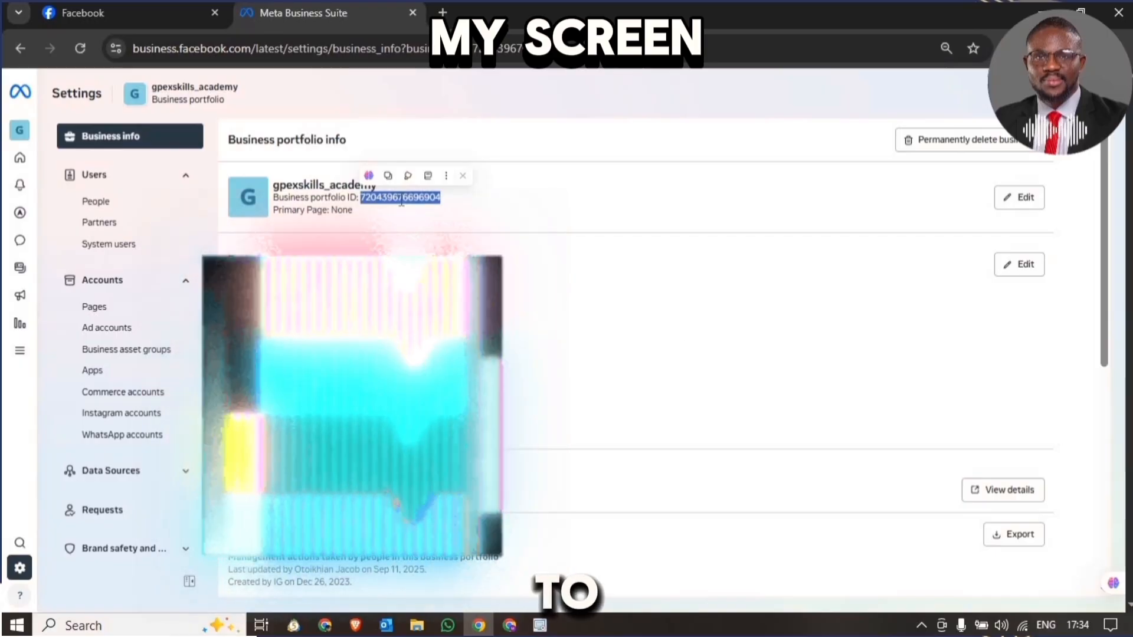
click(450, 227)
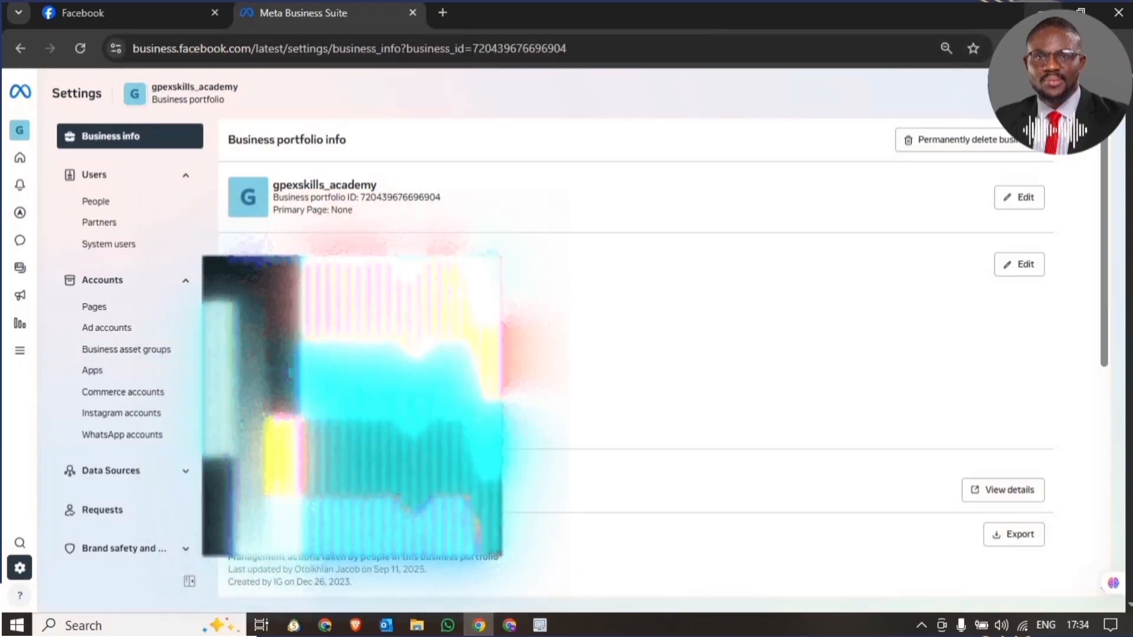
Switch to the client's Chrome window and open business.facebook.com in a new tab
click(1043, 12)
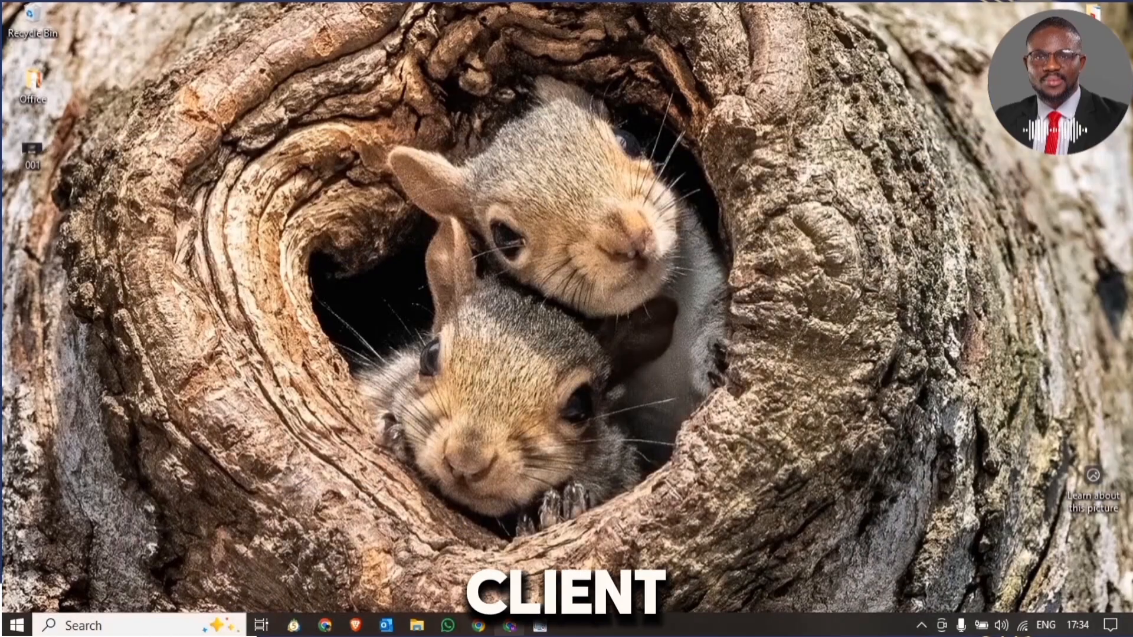
click(510, 626)
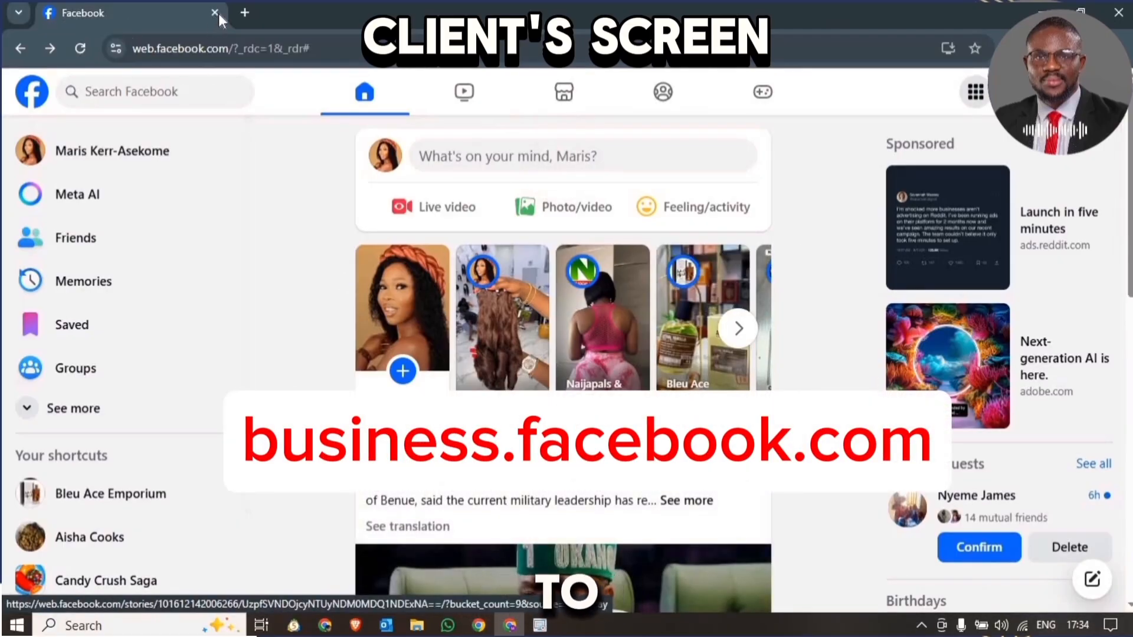
click(245, 13)
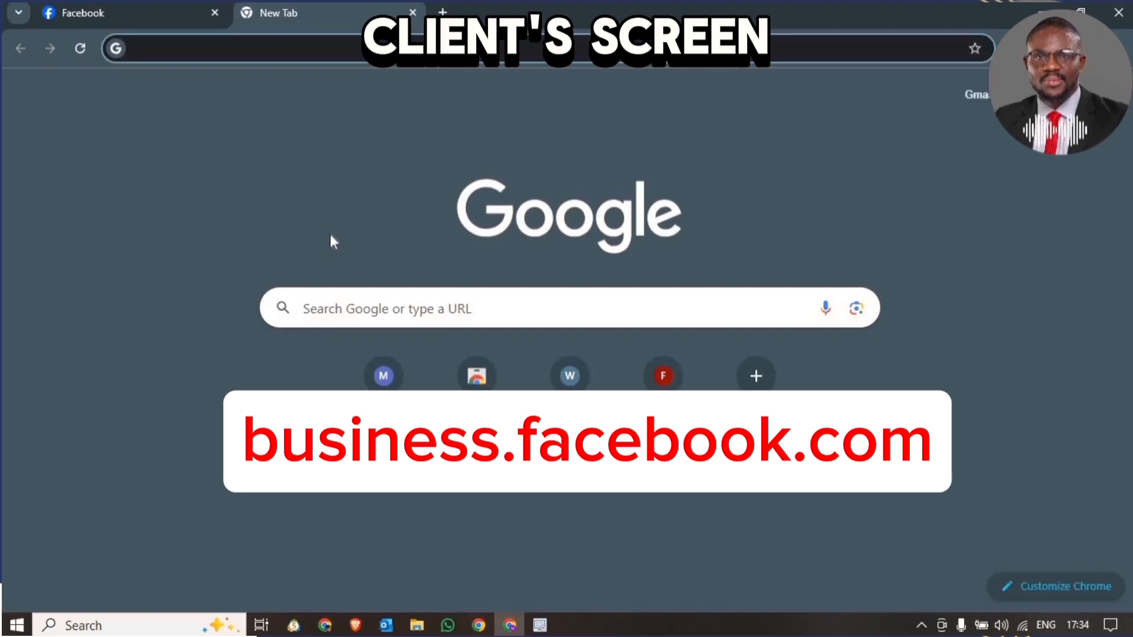
text(b)
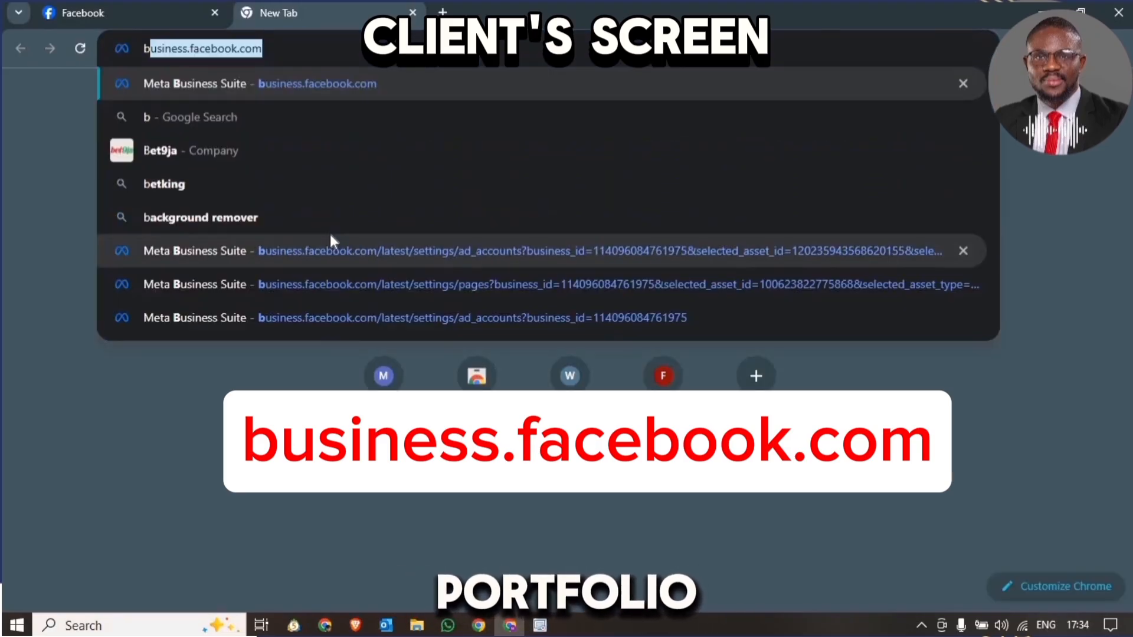
key(Right)
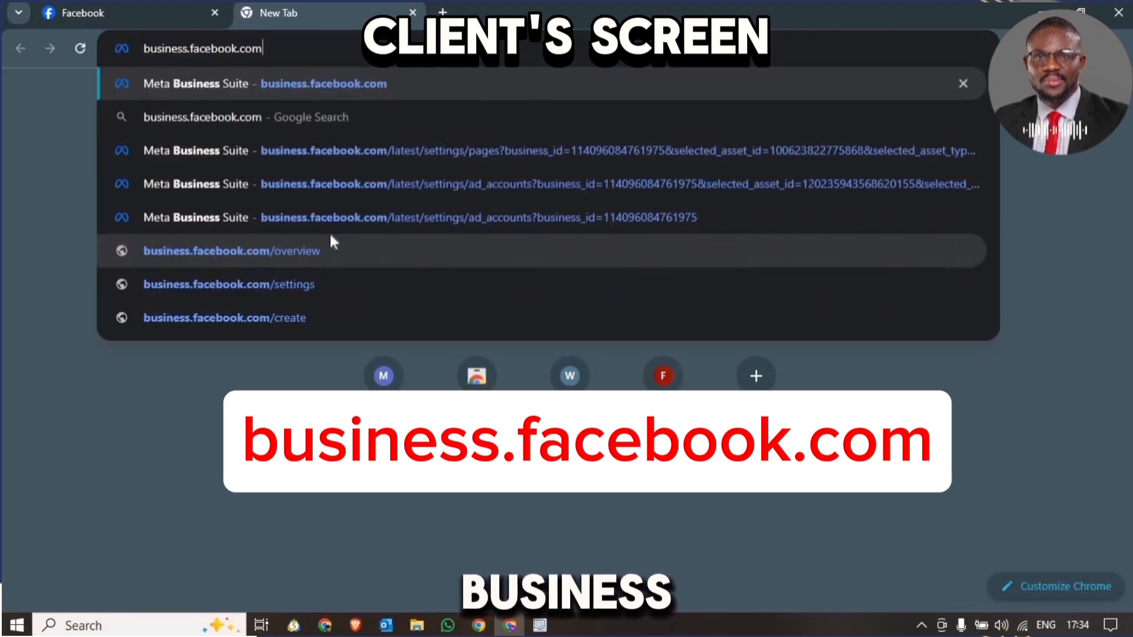
key(Return)
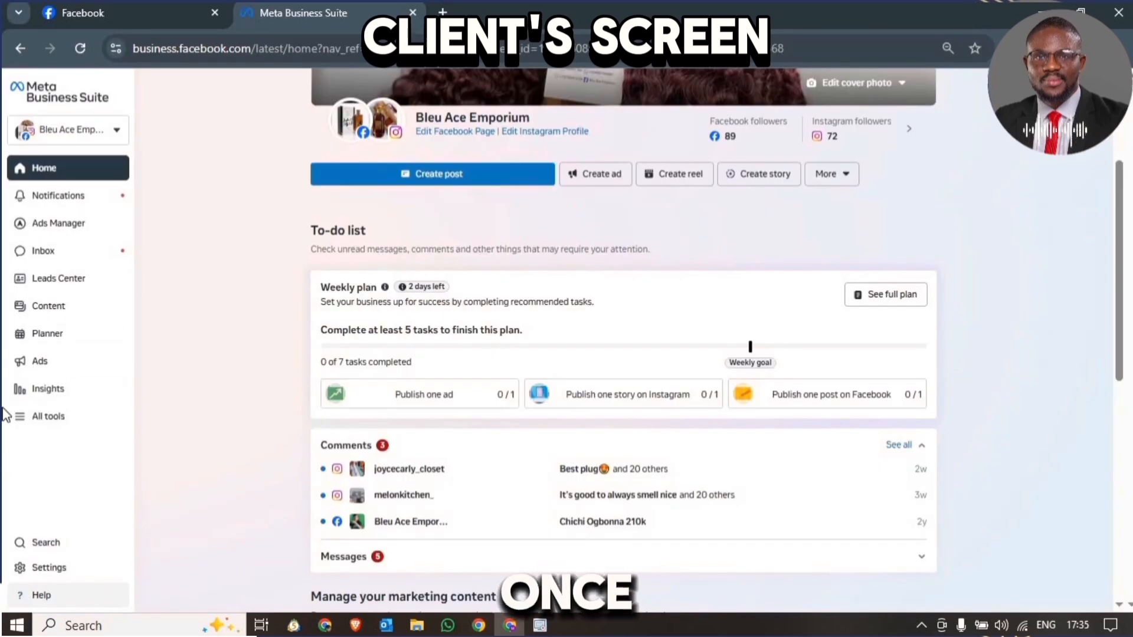
Open the Bleu Ace Empire portfolio settings and review its Pages, ad accounts and Instagram accounts
click(52, 568)
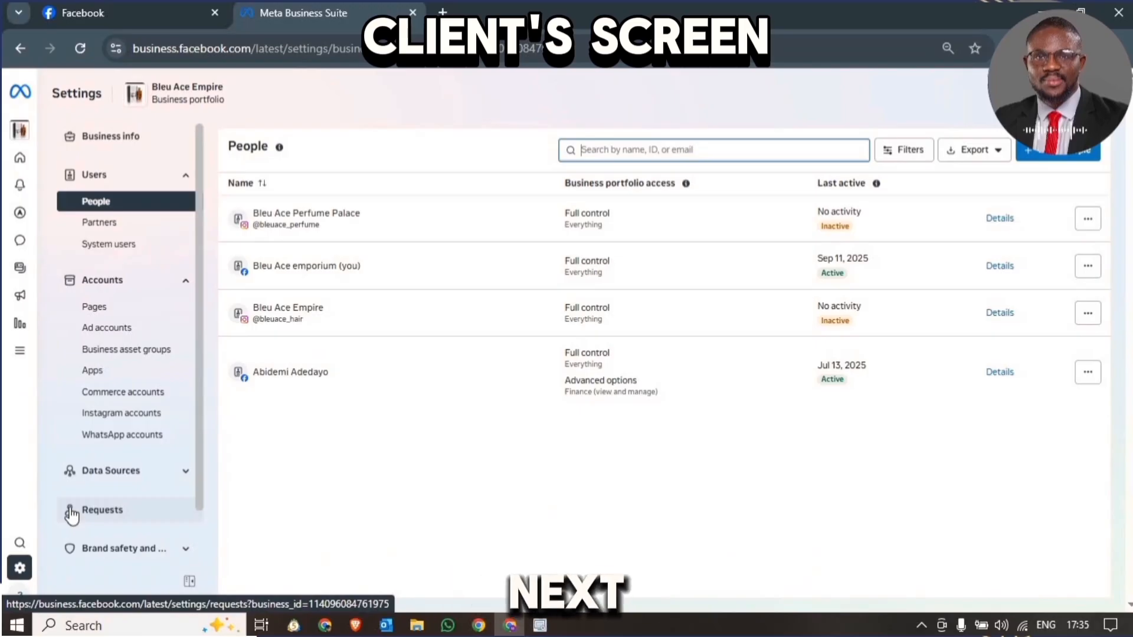
click(96, 311)
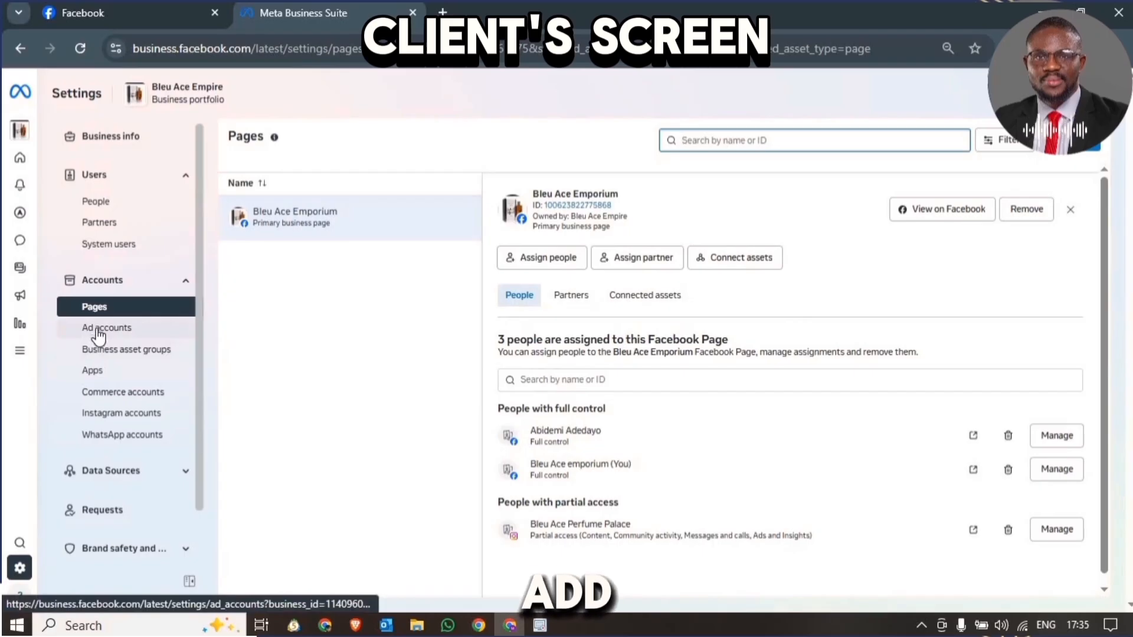
click(95, 332)
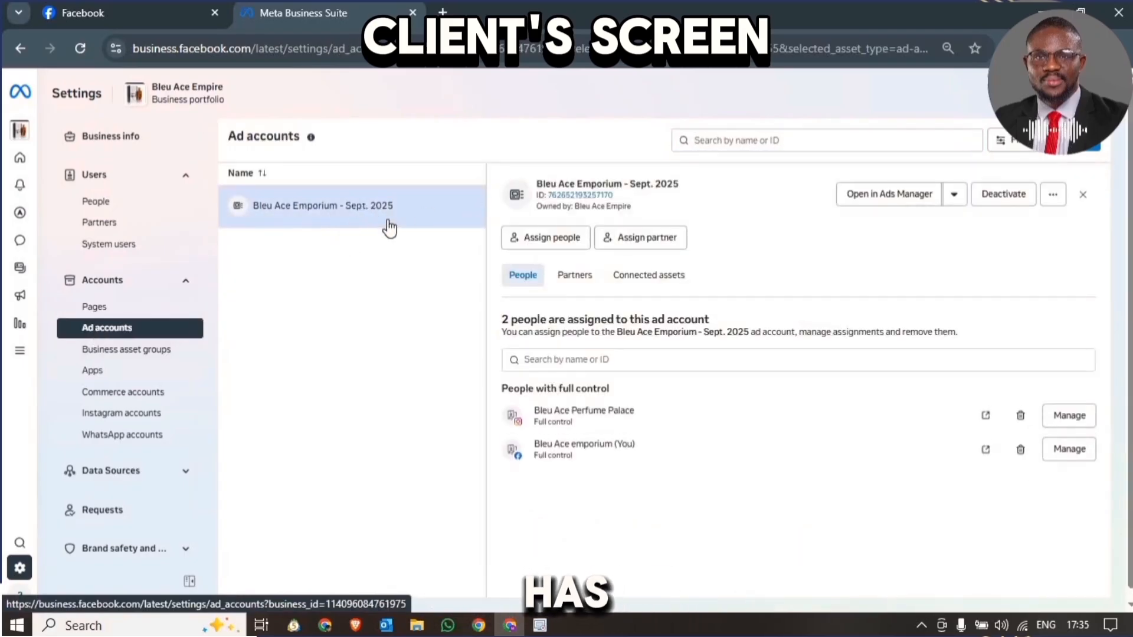
click(114, 414)
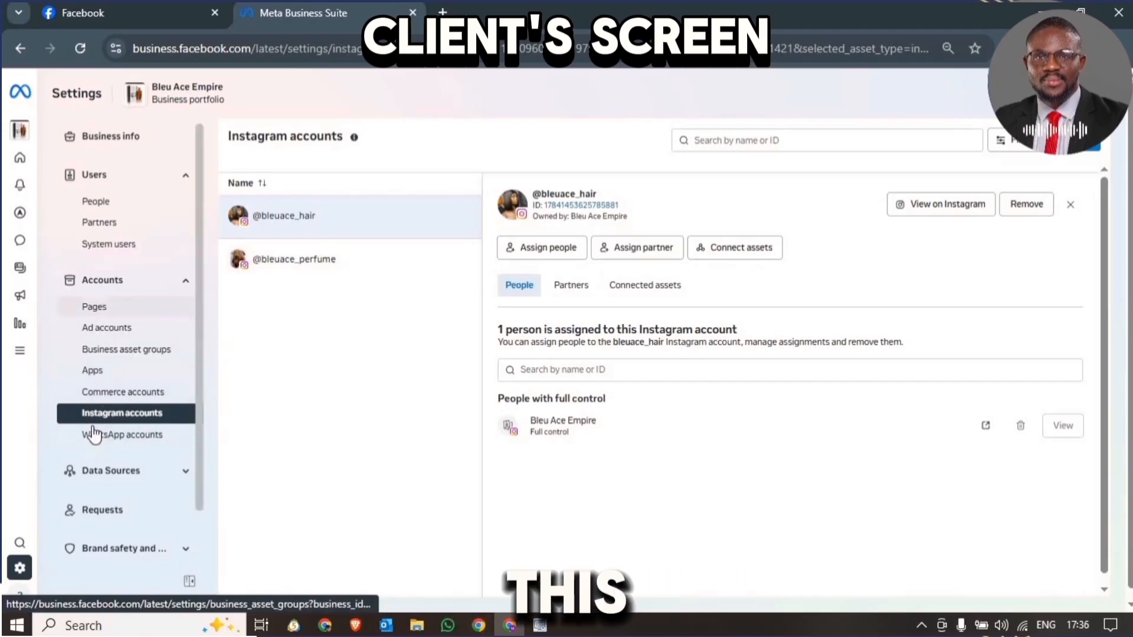
In the Partners settings, start adding a new partner with the option to give a partner access to your assets
click(114, 230)
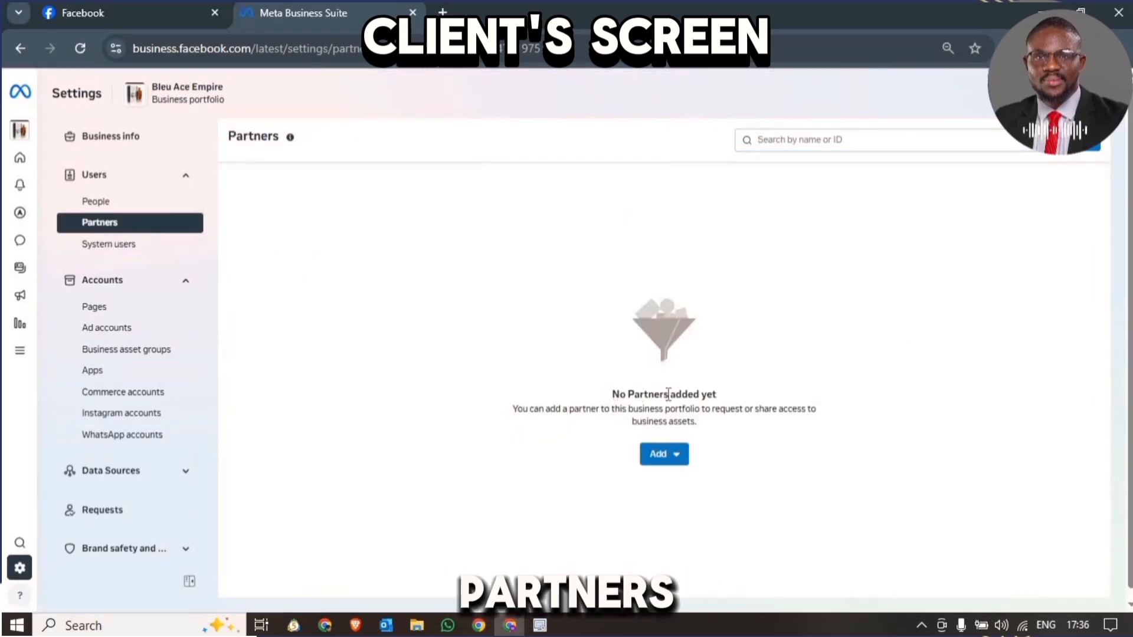
drag(611, 394, 732, 385)
click(733, 443)
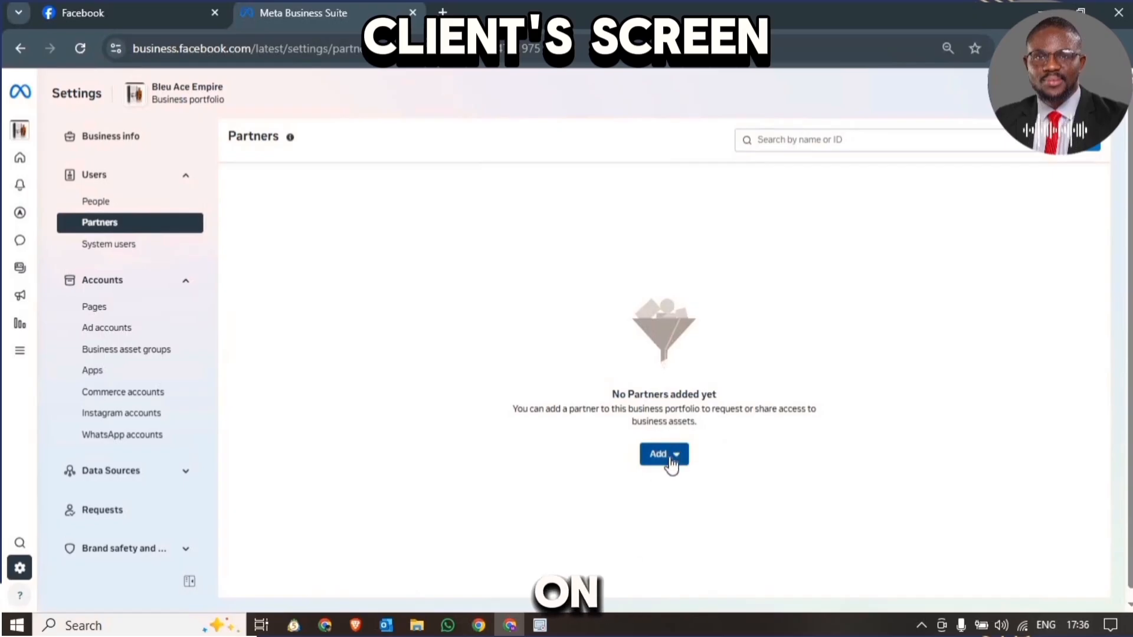
click(670, 460)
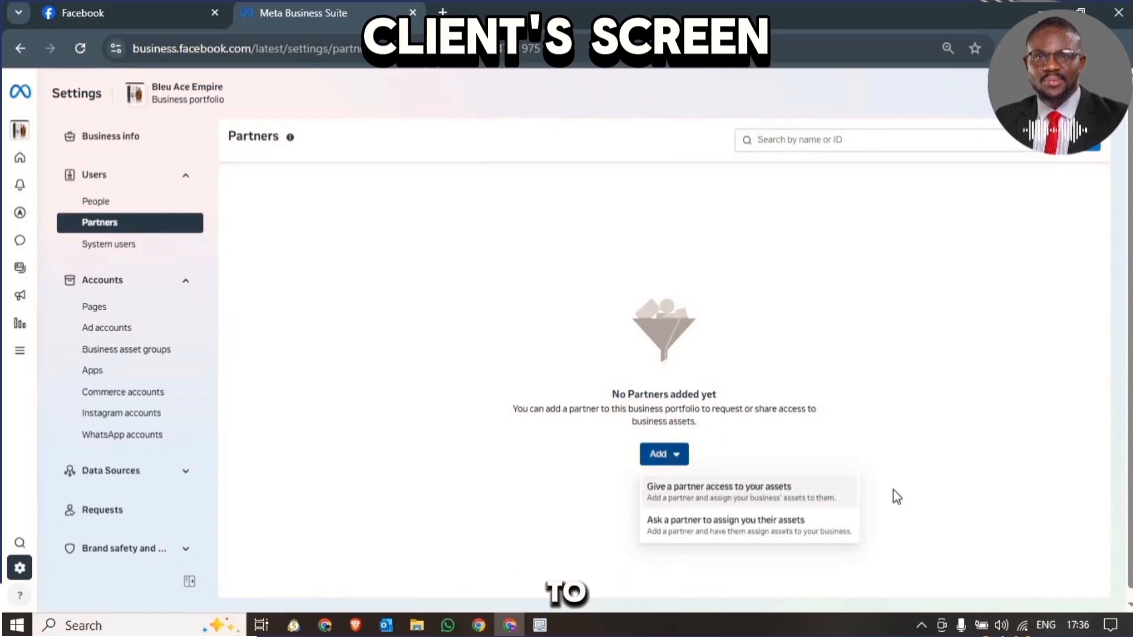
click(763, 497)
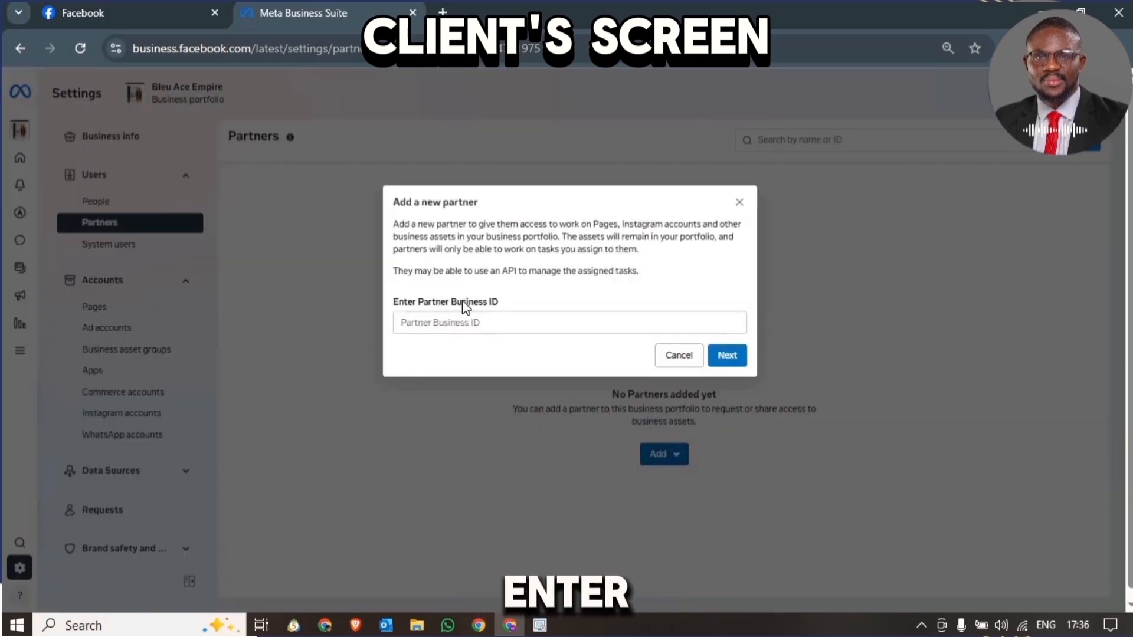
Paste the copied portfolio ID as the partner business ID and continue to the asset assignment
click(502, 320)
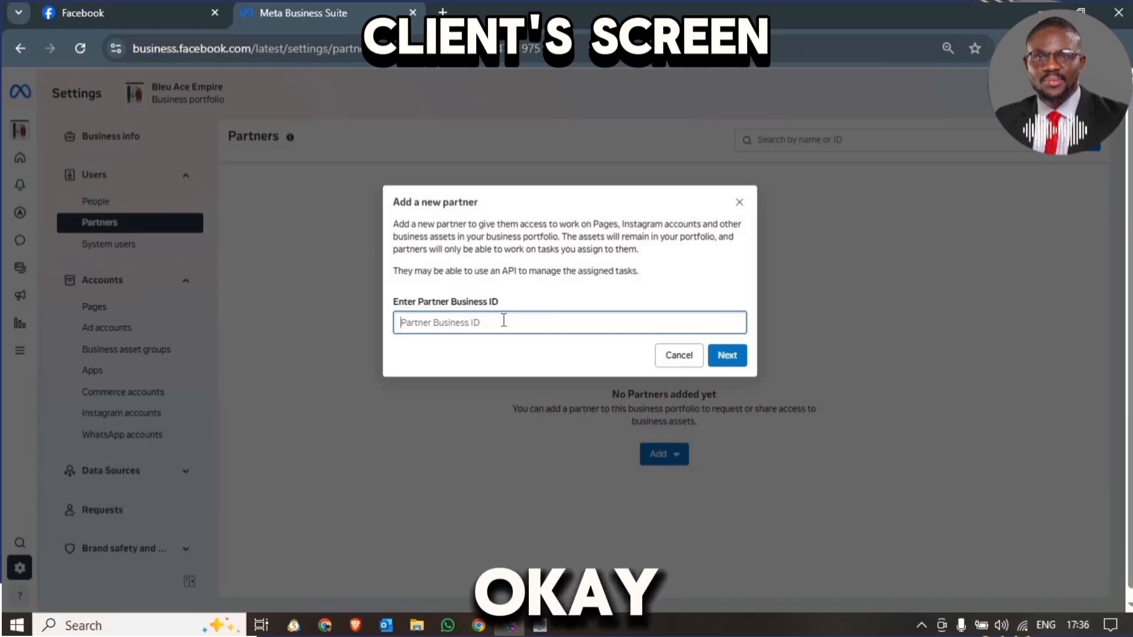
key(ctrl+v)
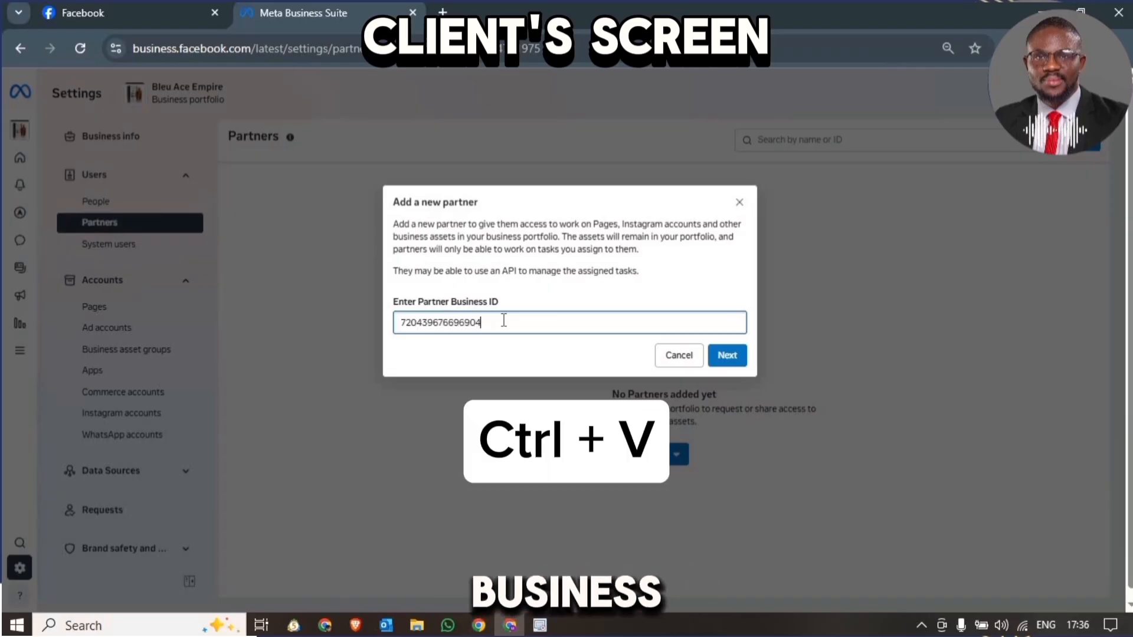
click(725, 356)
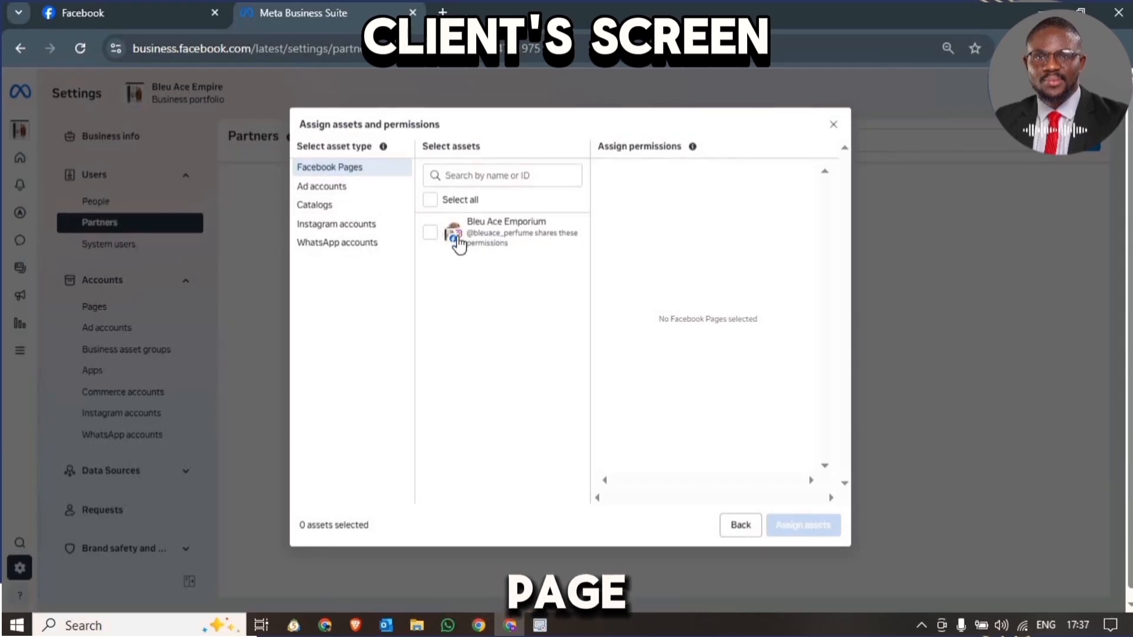
Select the Bleu Ace Emporium Facebook Page and grant full control over everything plus the Revenue permission
click(432, 236)
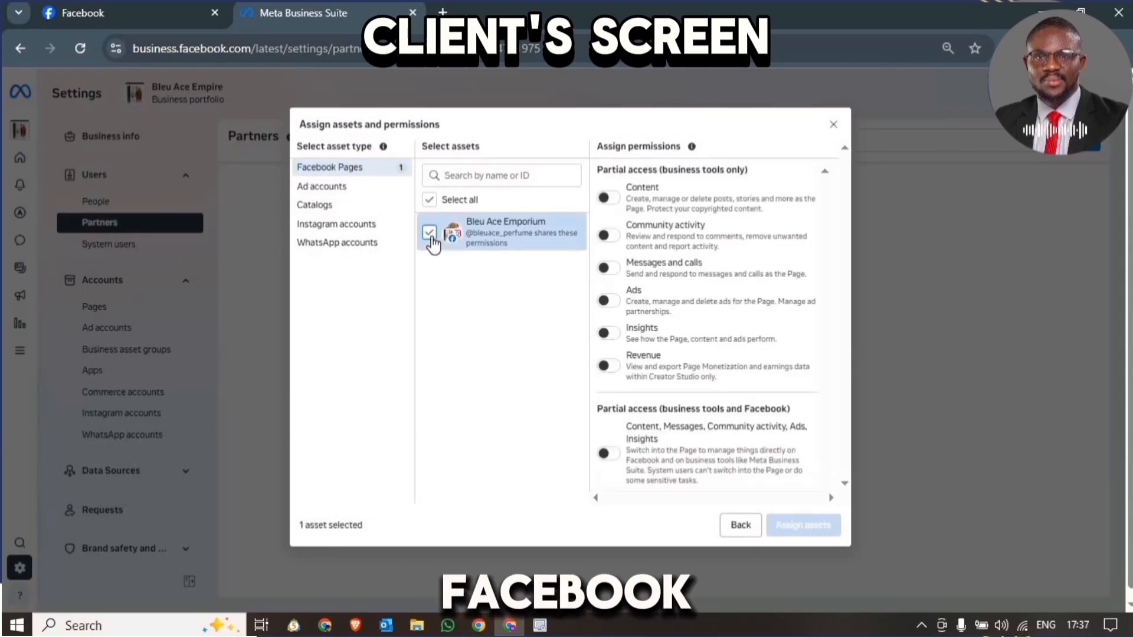
scroll(685, 362, down, 4)
scroll(684, 361, down, 1)
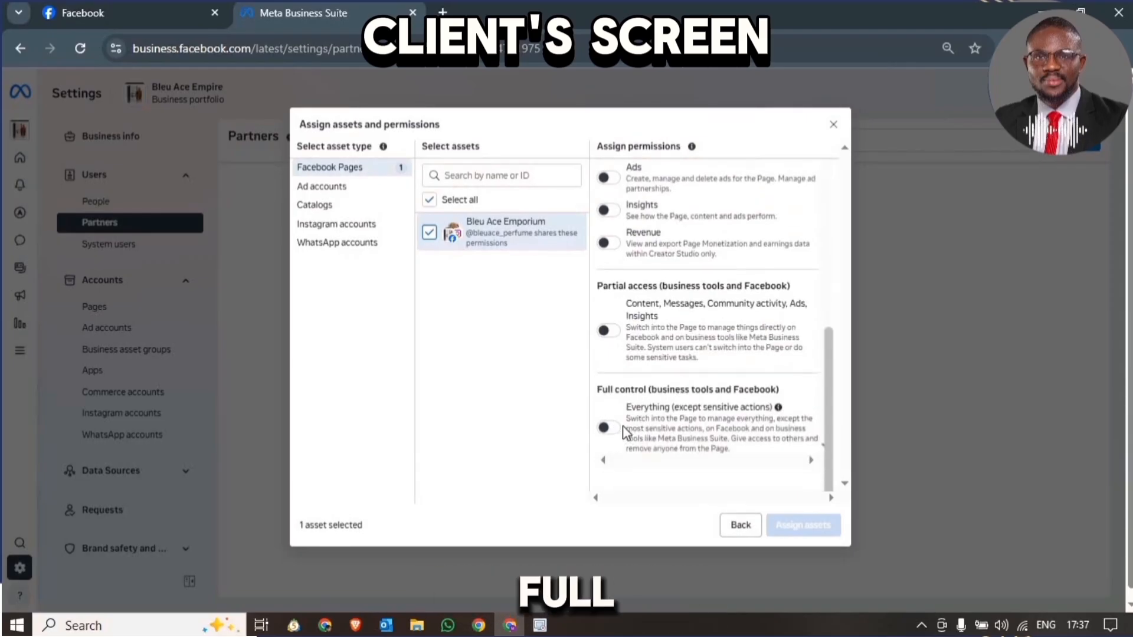
click(608, 429)
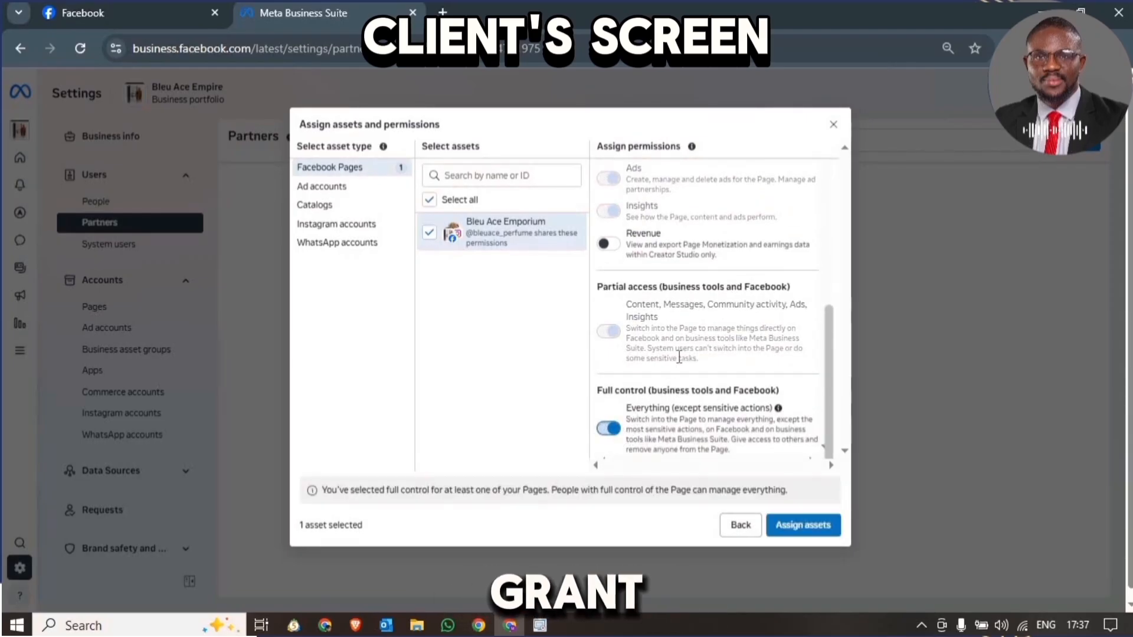
scroll(679, 357, up, 3)
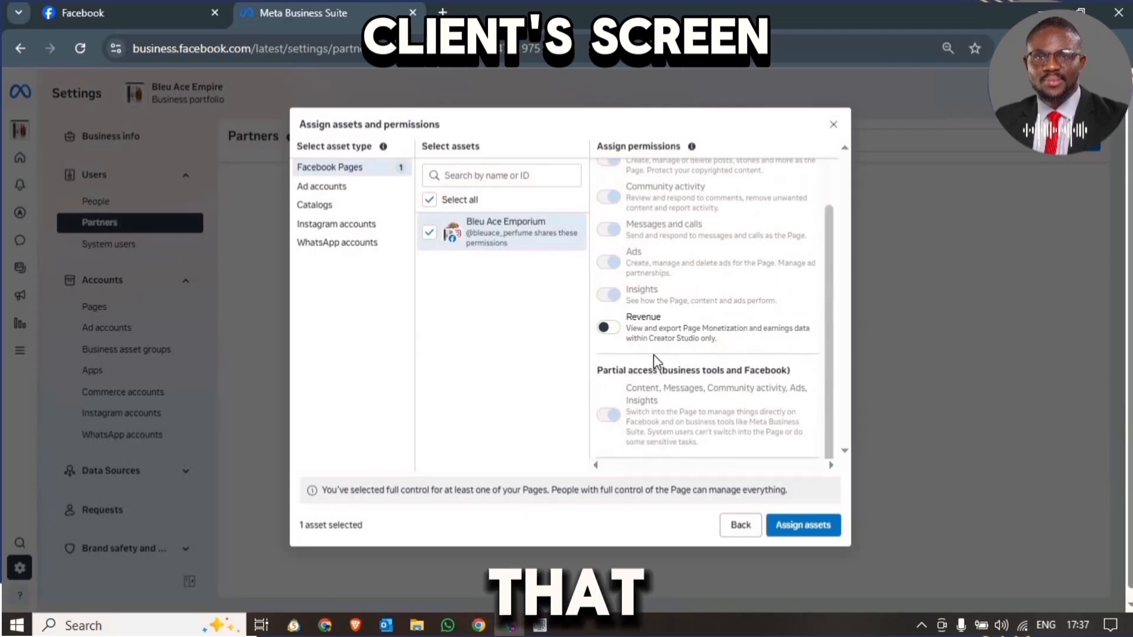
click(607, 327)
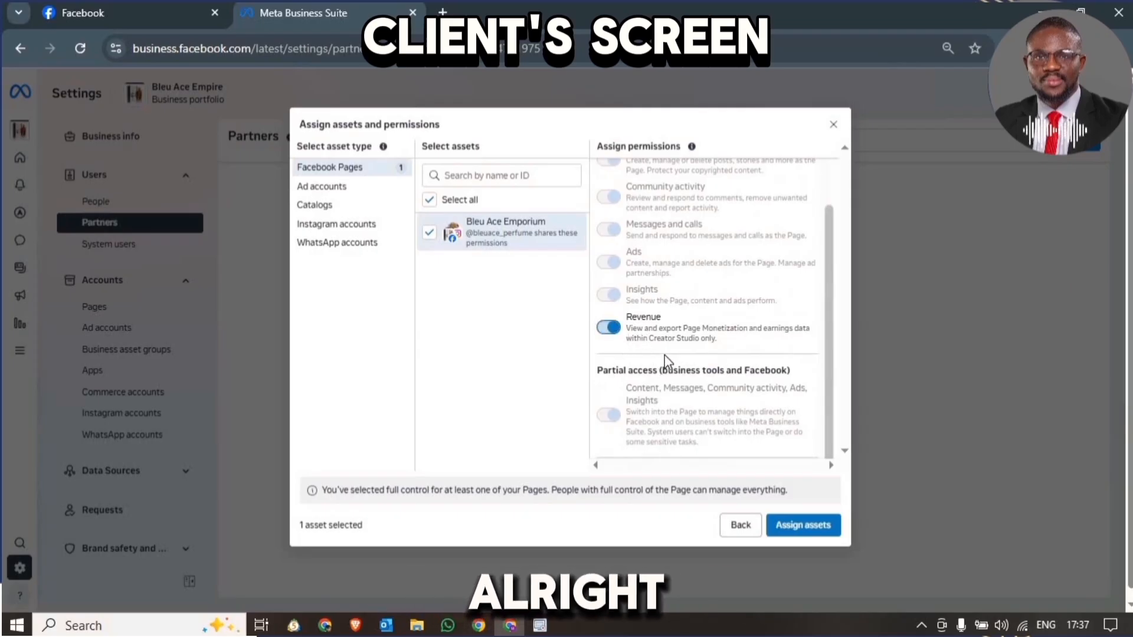
scroll(665, 360, down, 3)
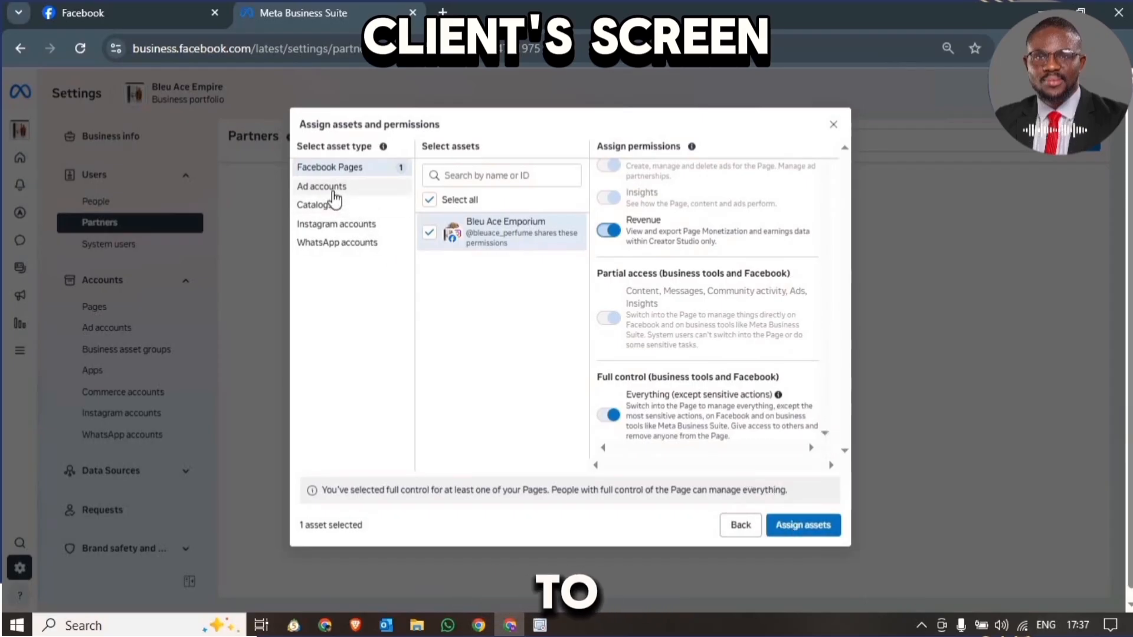
Select the Bleu Ace Emporium - Sept. 2025 ad account and grant full control with Manage ad accounts
click(335, 190)
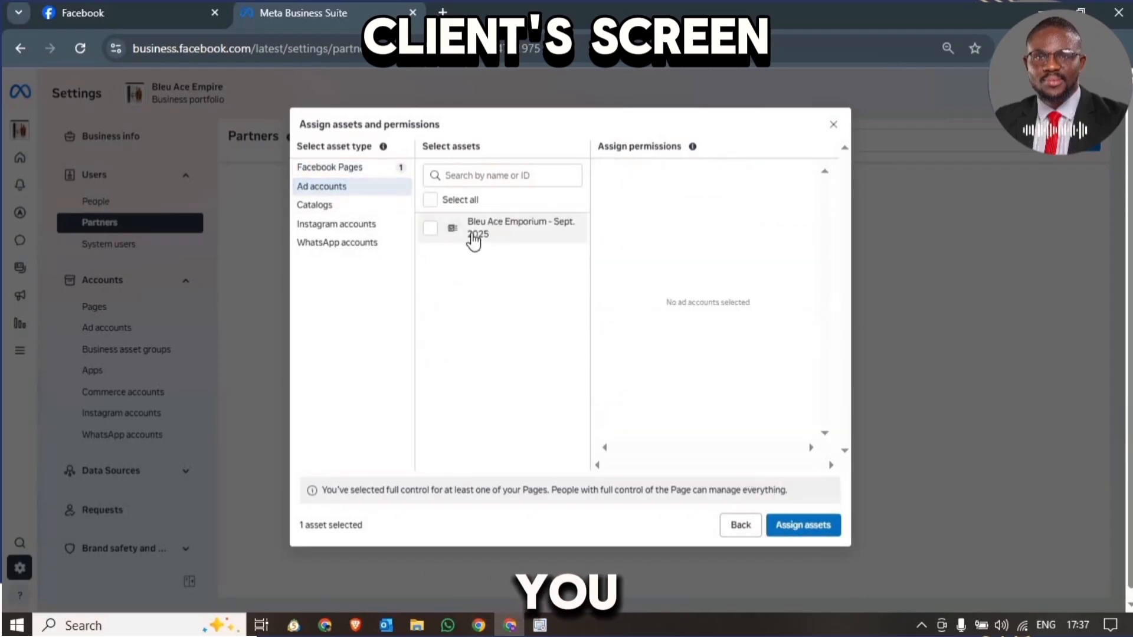
click(430, 229)
click(614, 318)
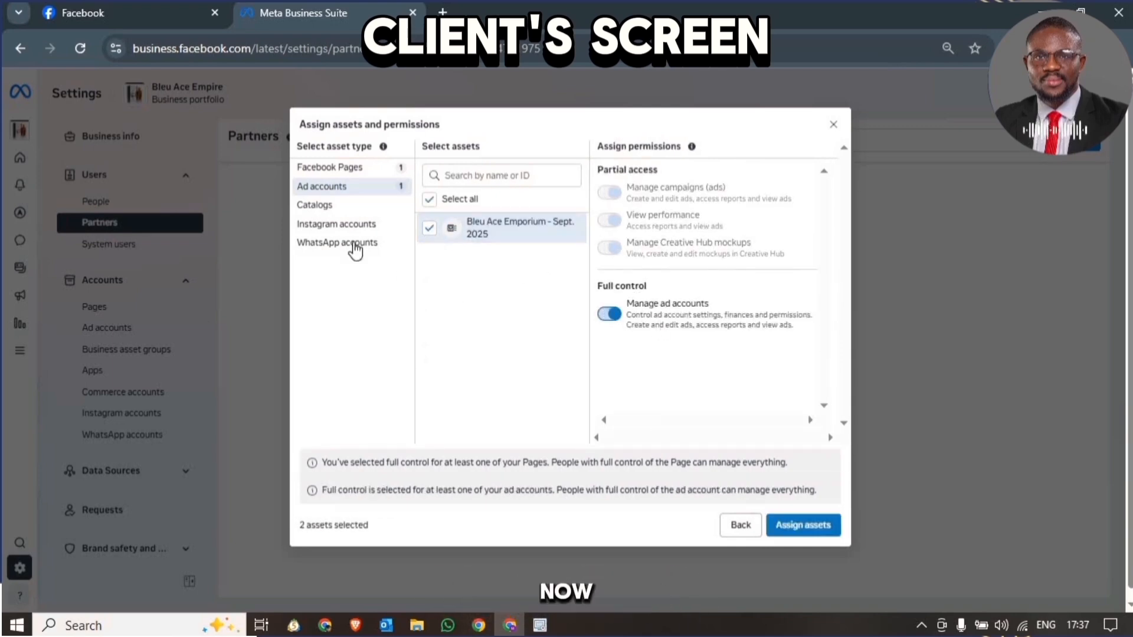
Select the bleuace_perfume and bleuace_hair Instagram accounts and grant the partner full control over everything
click(377, 226)
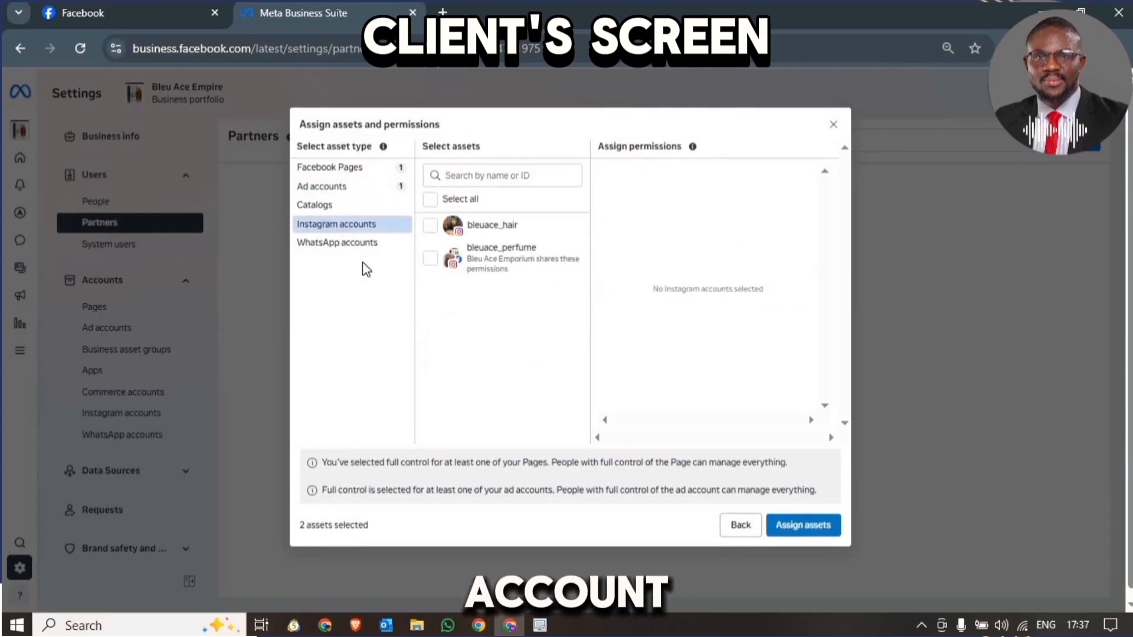
click(431, 258)
scroll(614, 331, down, 3)
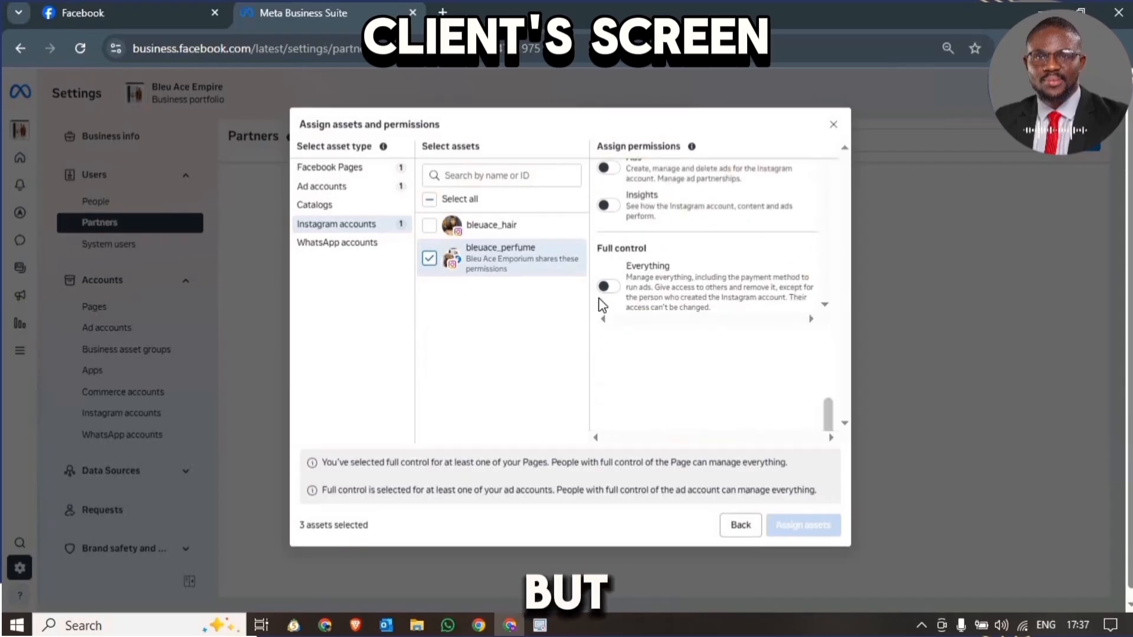
click(608, 287)
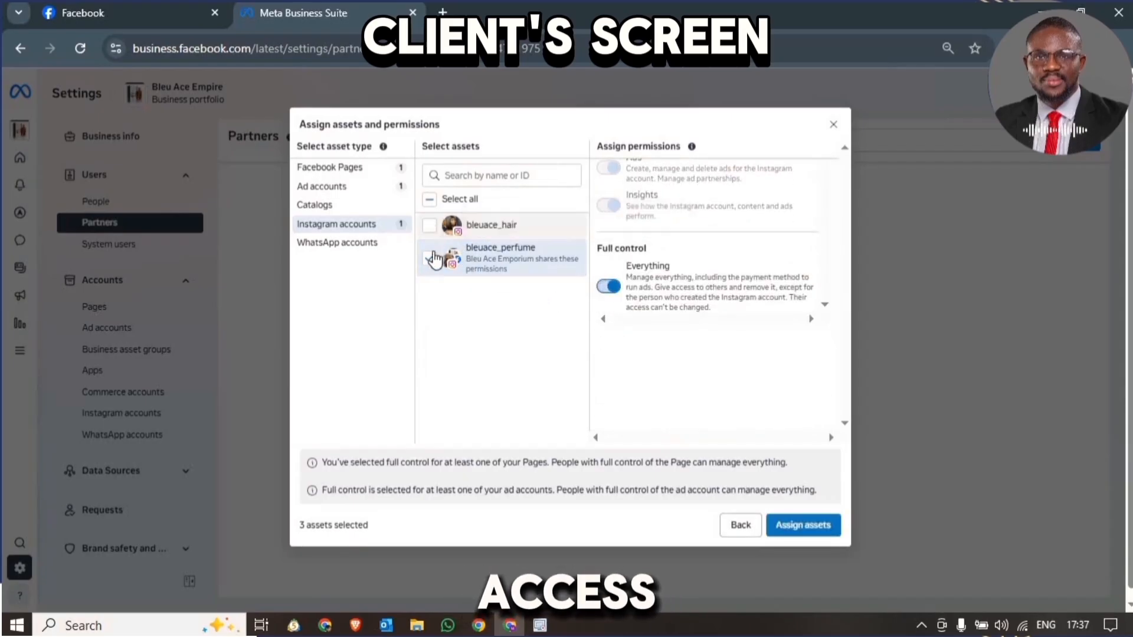
click(429, 224)
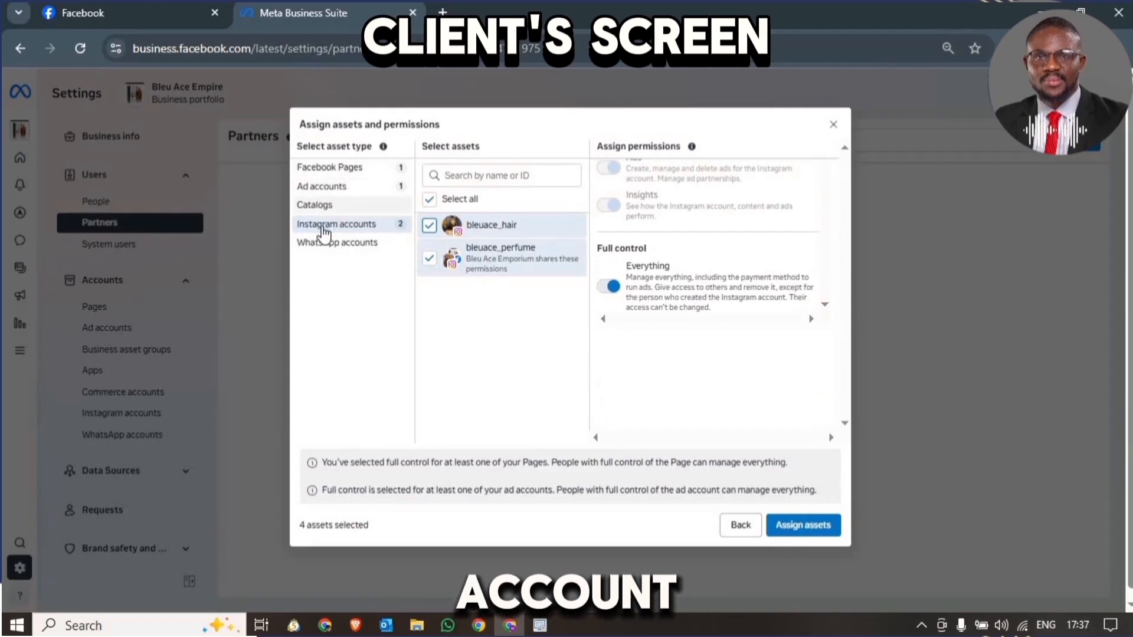
Assign the selected assets to the partner and enter the WhatsApp verification code to authorise it
click(796, 528)
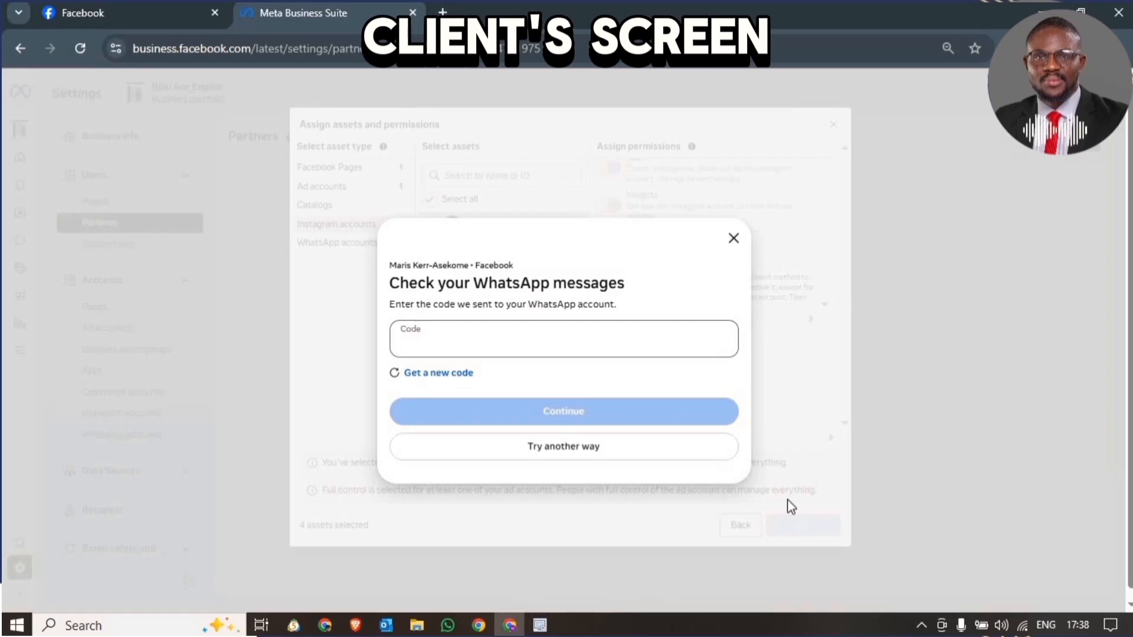
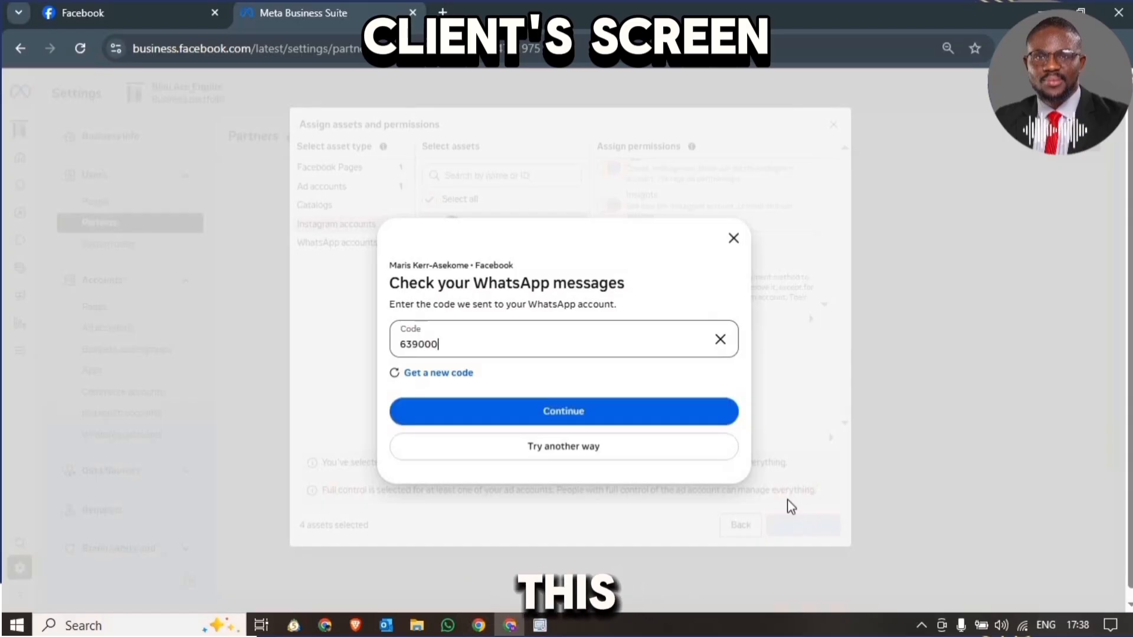
click(624, 406)
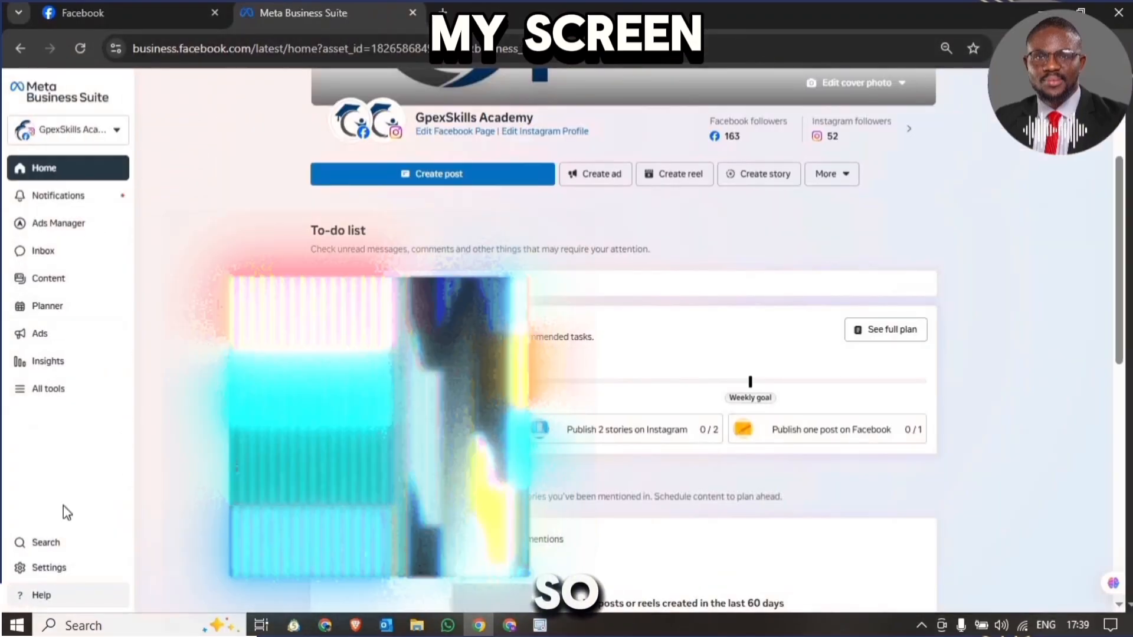
In the gpexskills_academy portfolio settings, check the Pages, ad accounts and Instagram accounts for the client's shared assets
click(50, 570)
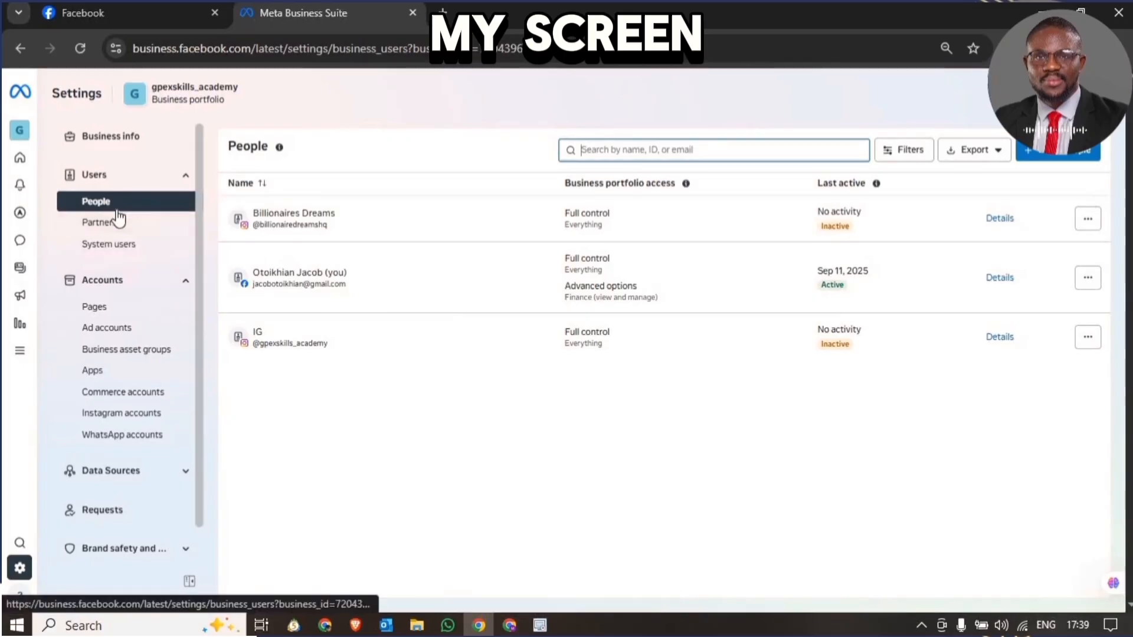
click(109, 308)
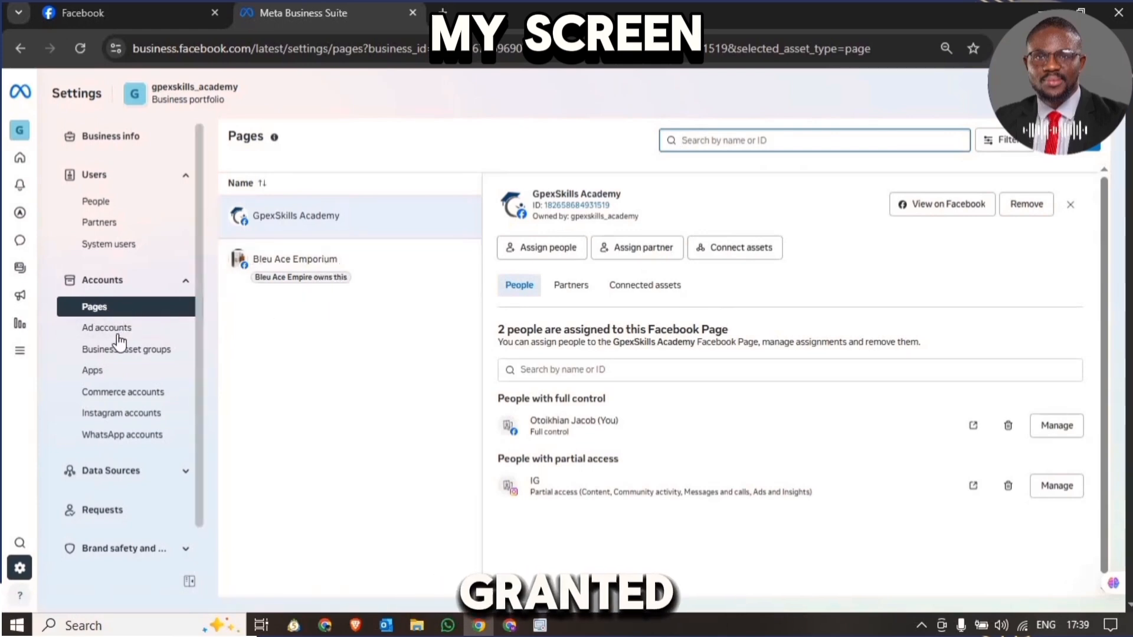
click(117, 329)
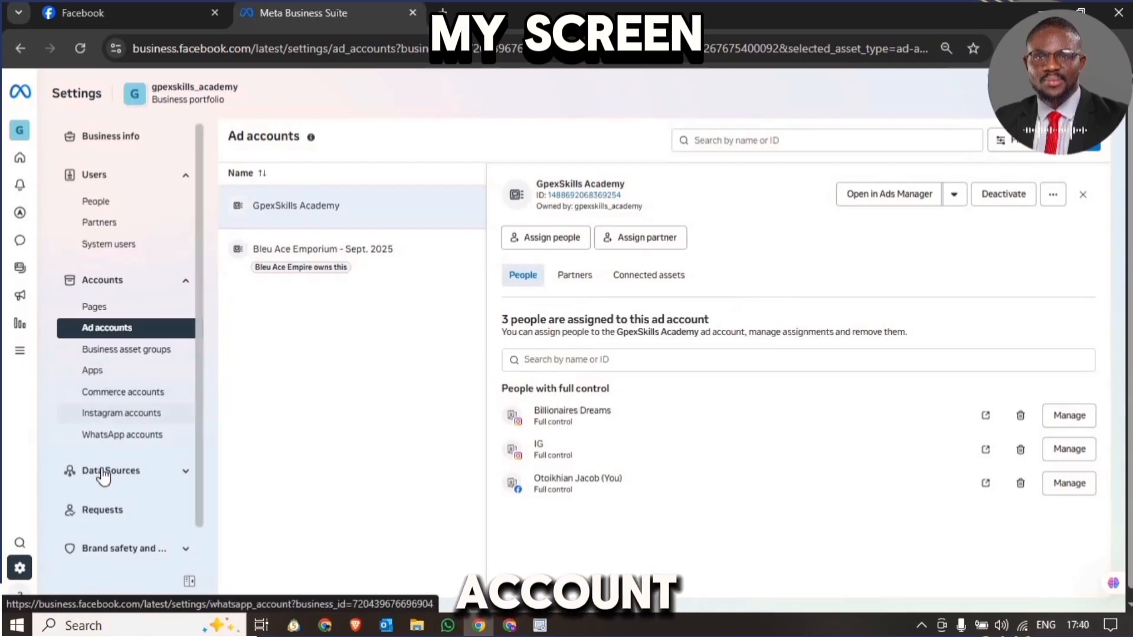
click(116, 416)
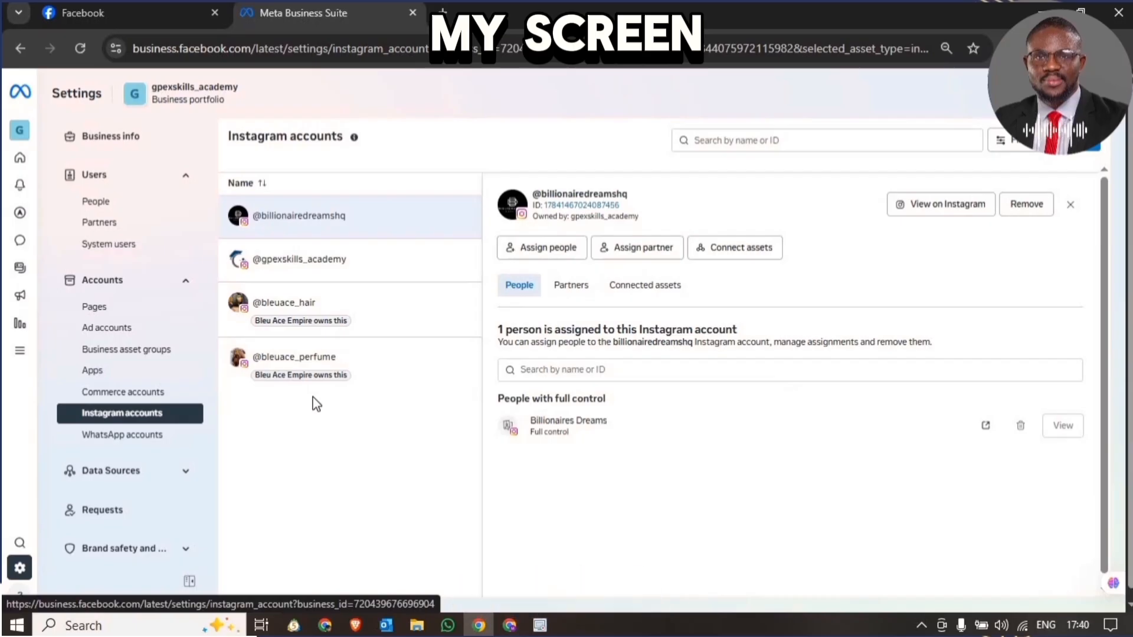
In the People settings, start assigning assets to your own user in the business portfolio
click(140, 203)
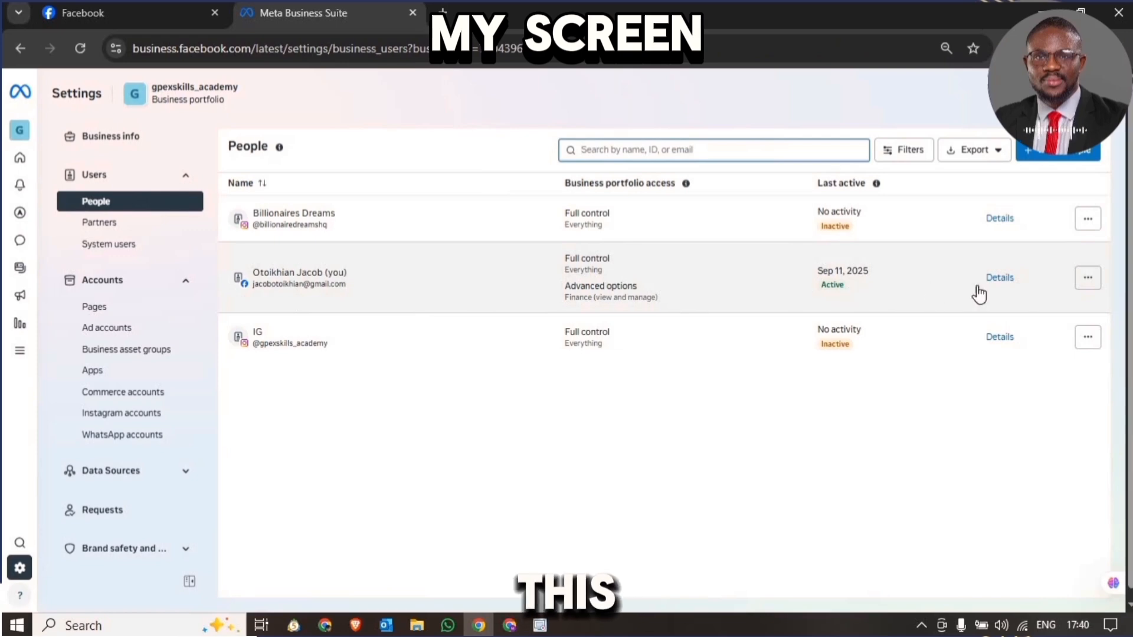
click(1087, 279)
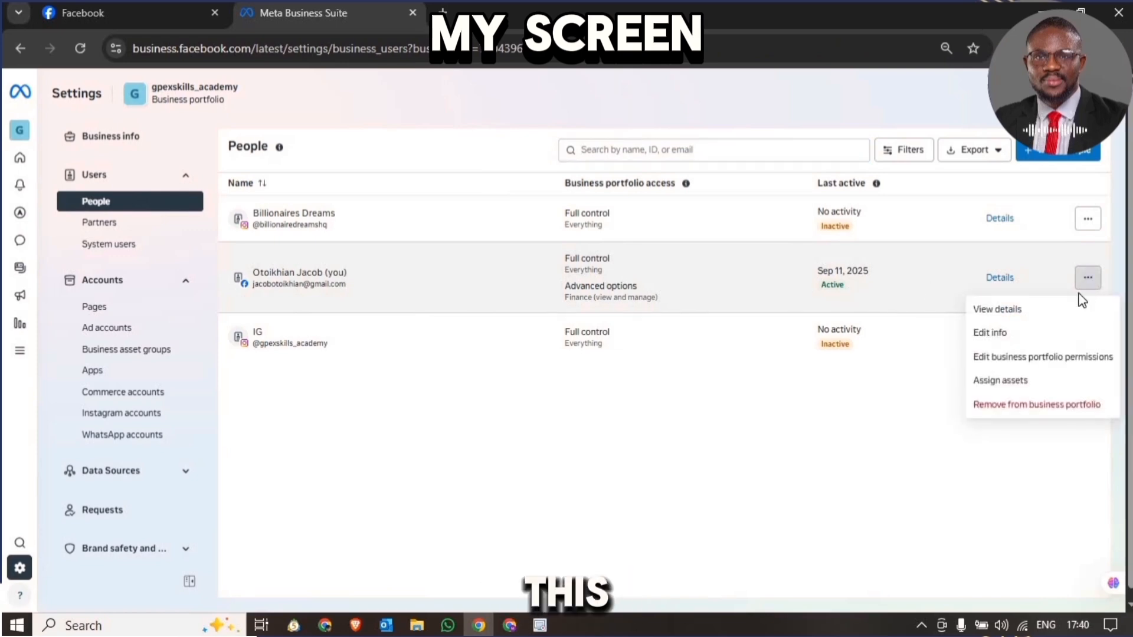
click(1001, 381)
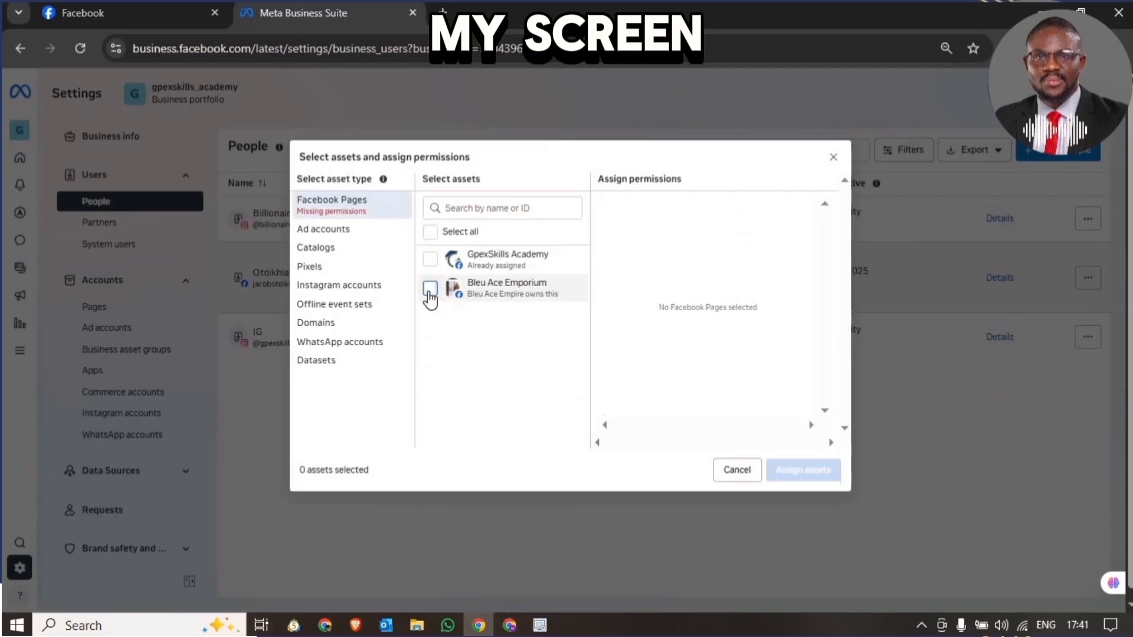
Select the Bleu Ace Emporium Facebook Page and grant all partial-access permissions, including Revenue and the combined business tools and Facebook access
click(430, 288)
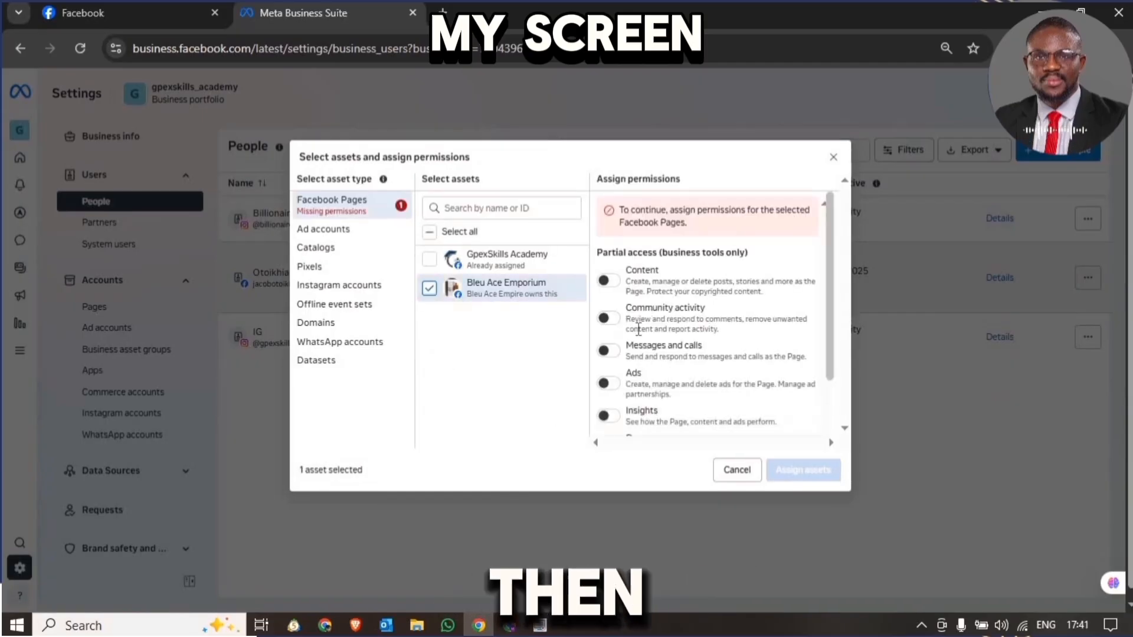
click(608, 280)
click(608, 301)
click(608, 268)
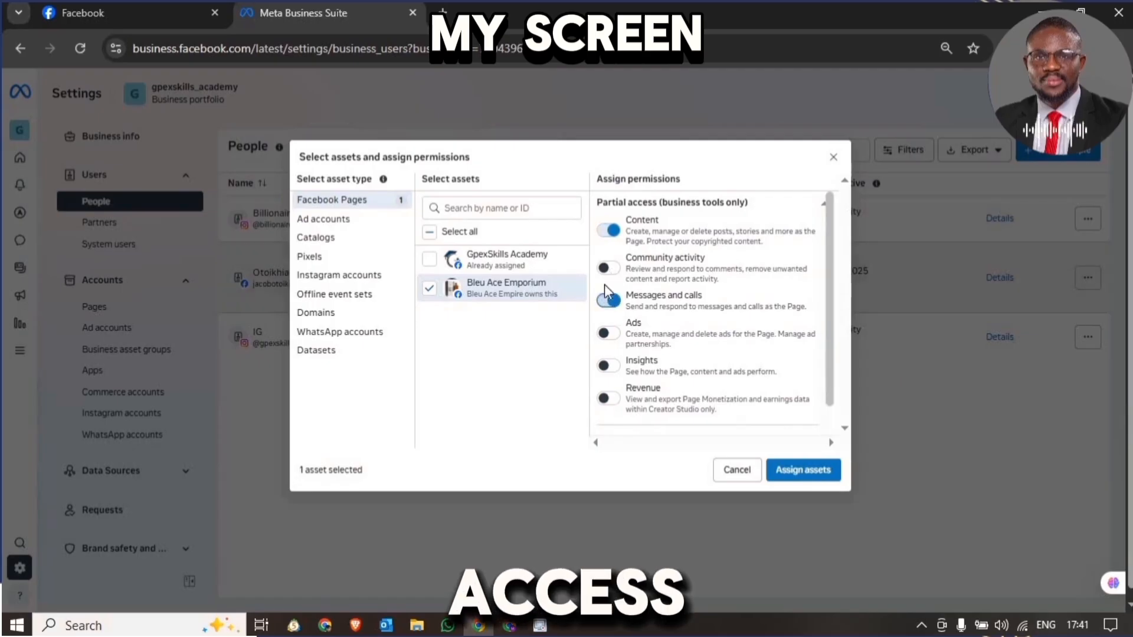
click(607, 333)
click(608, 365)
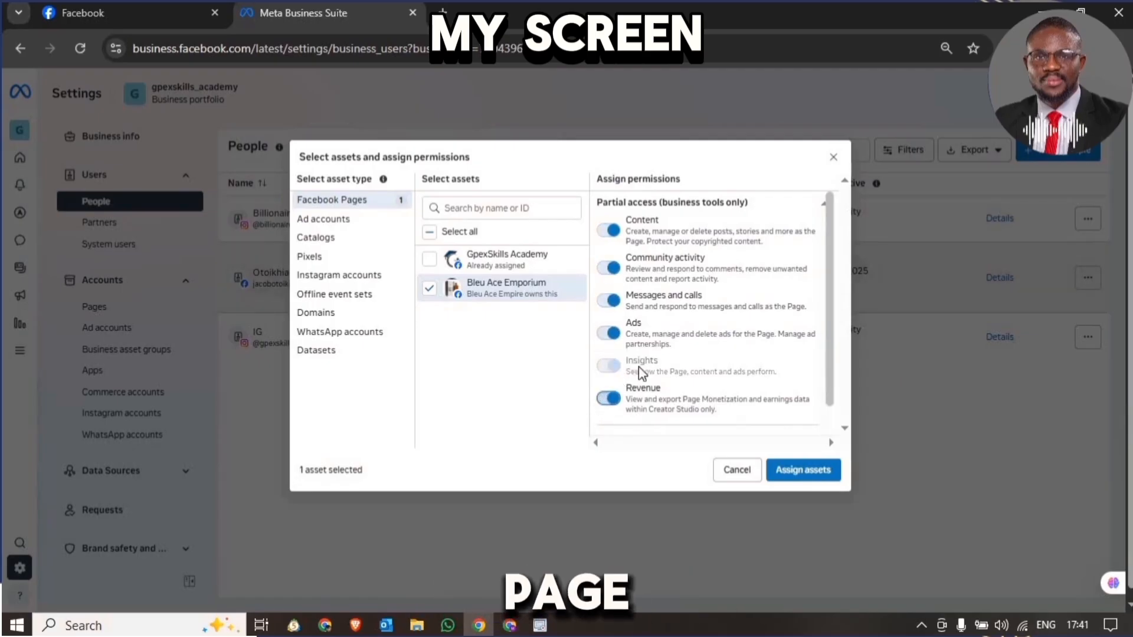
scroll(618, 330, down, 3)
click(609, 277)
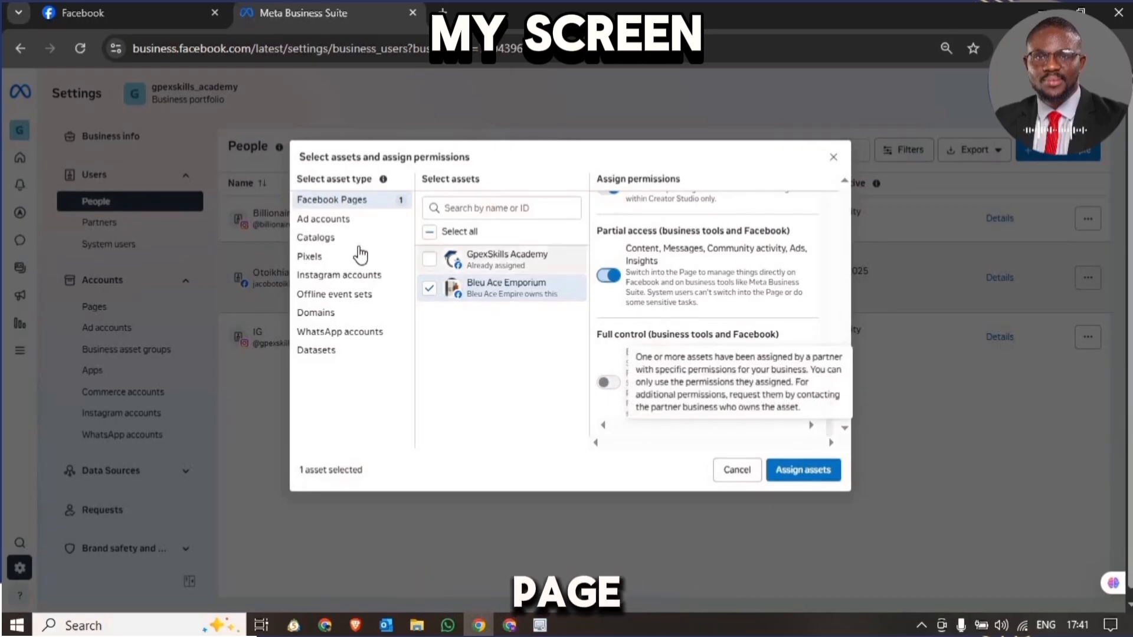
Select the Bleu Ace Emporium - Sept. 2025 ad account and grant yourself full control with Manage ad accounts
click(331, 226)
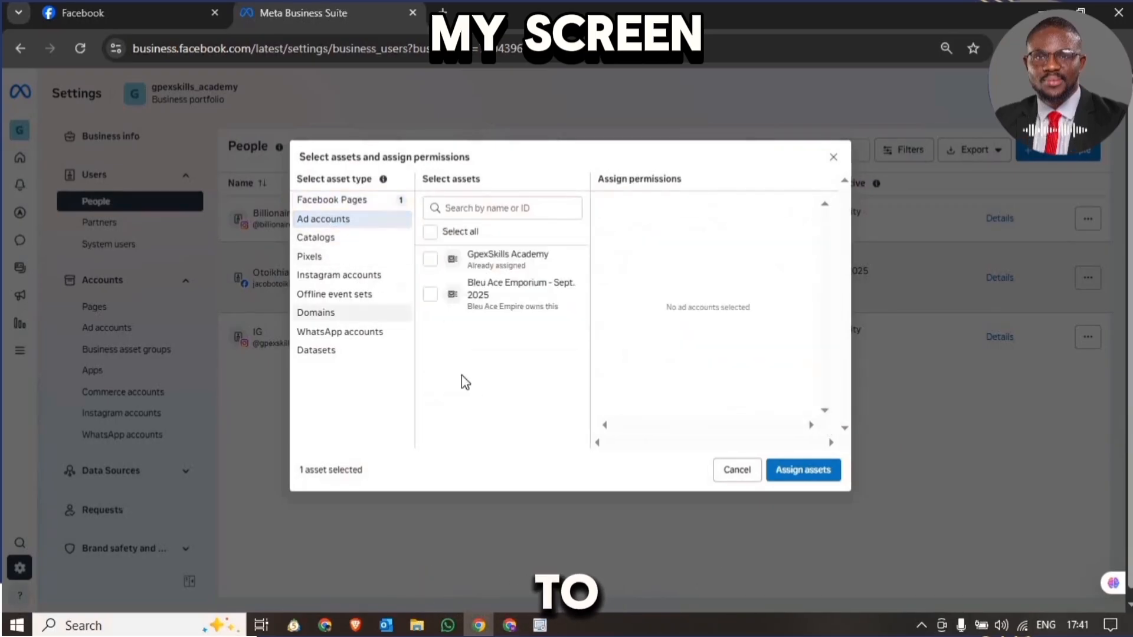
click(431, 295)
click(599, 371)
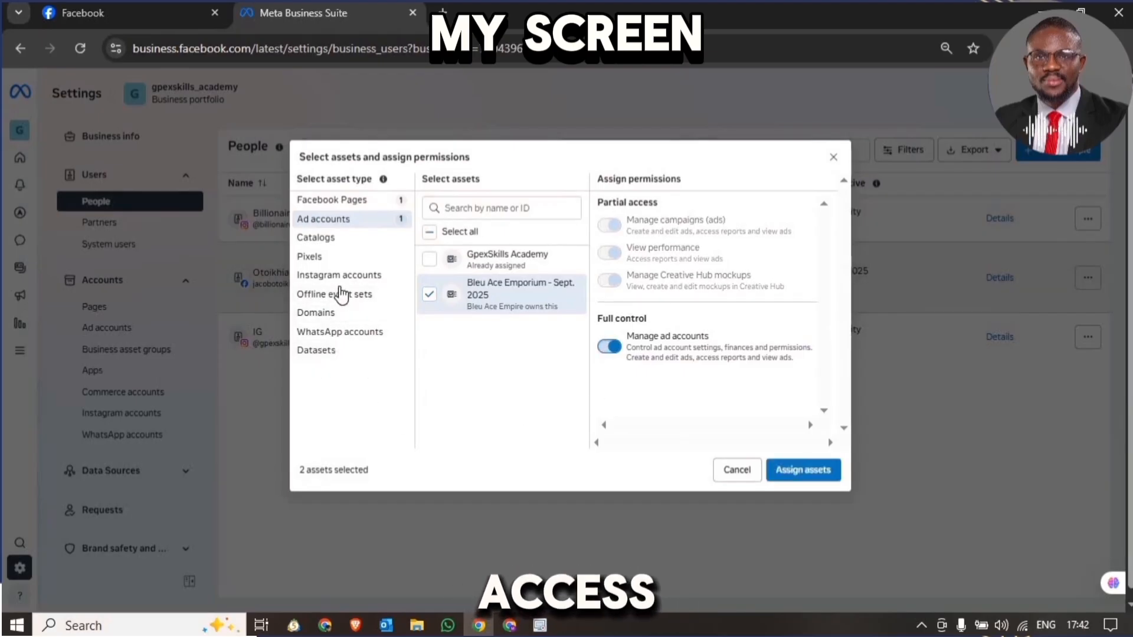
Add the bleuace_perfume and bleuace_hair Instagram accounts with full control over everything, and finish assigning the selected assets to yourself
click(342, 277)
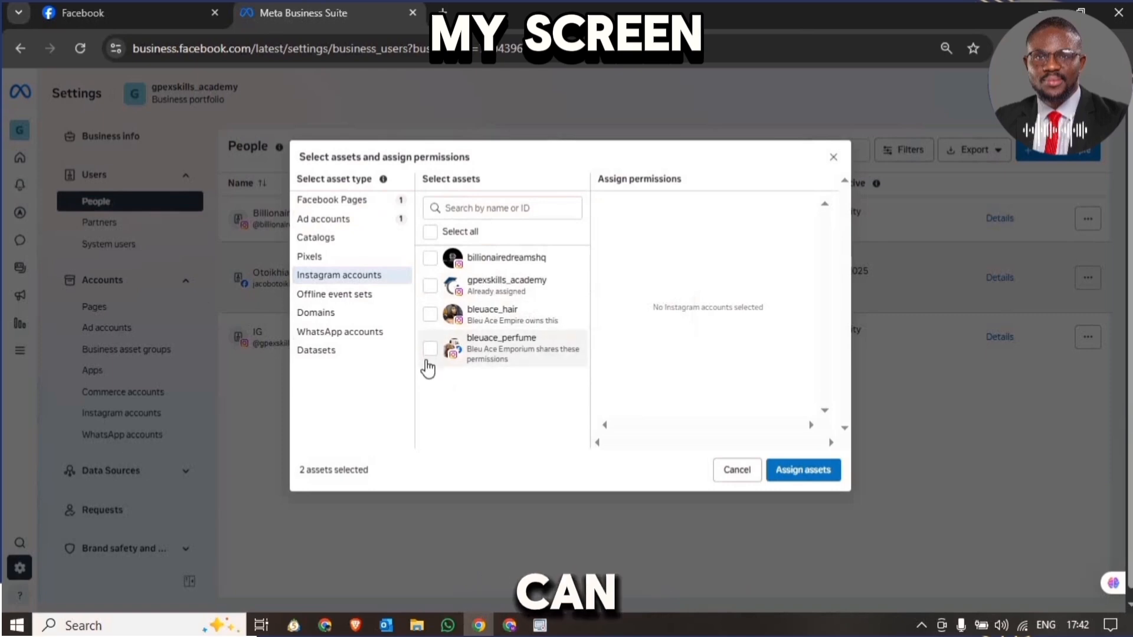
click(429, 350)
click(429, 315)
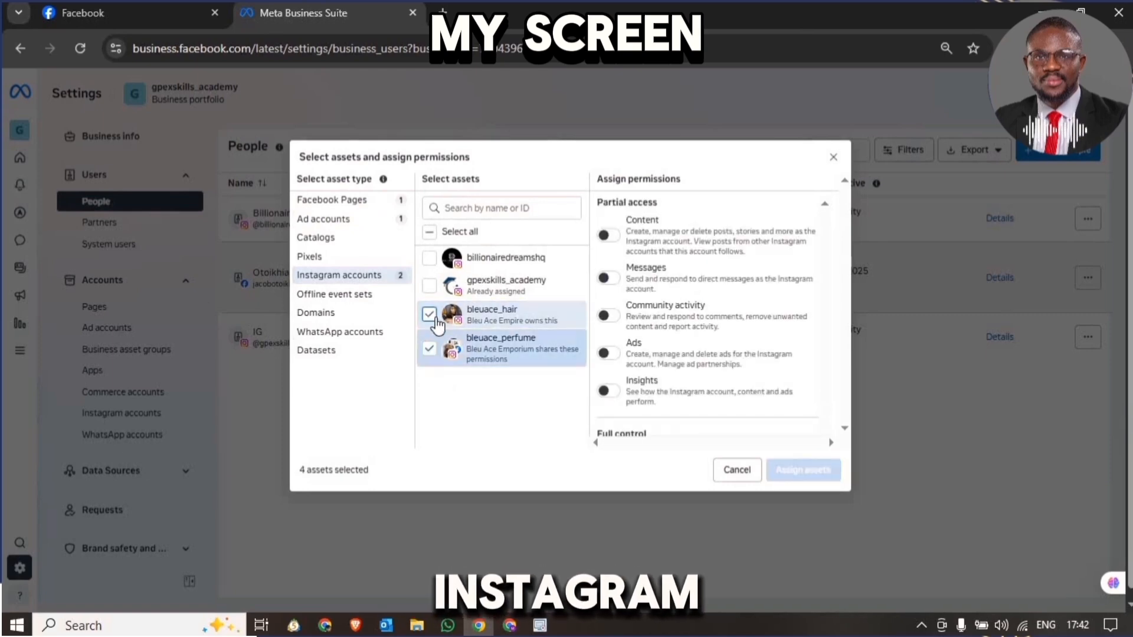
scroll(608, 384, down, 3)
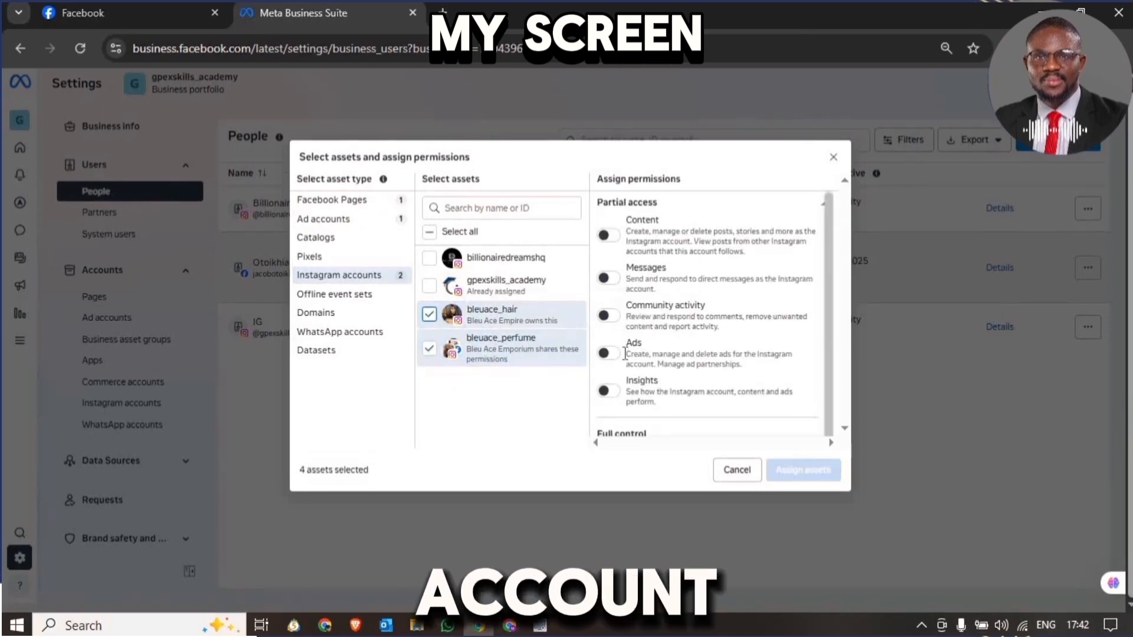
click(606, 385)
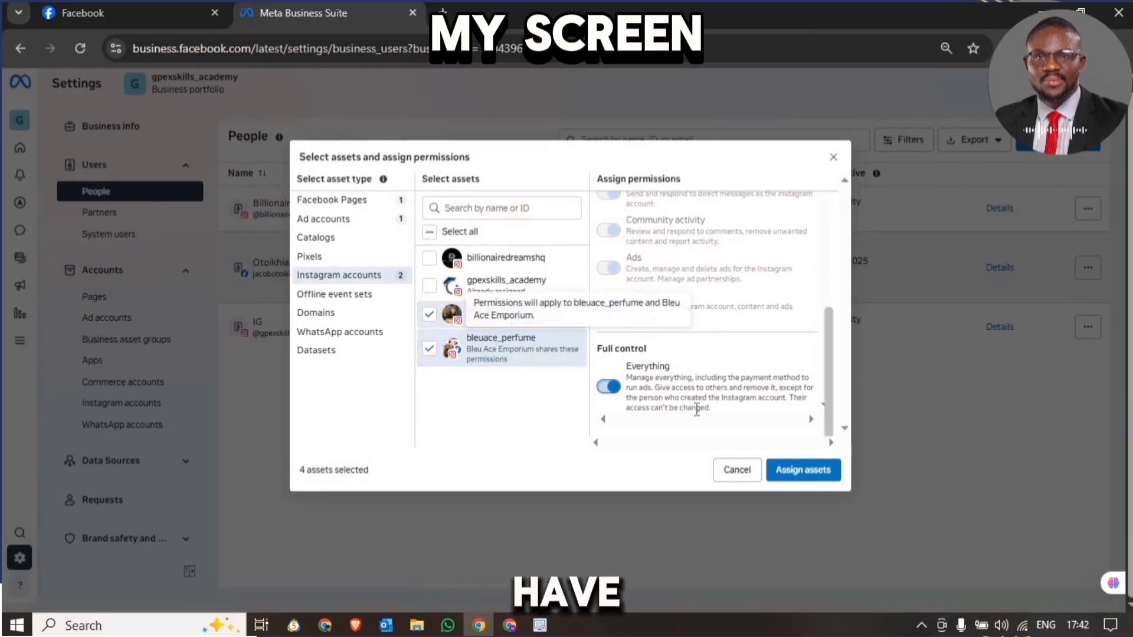
scroll(710, 362, up, 2)
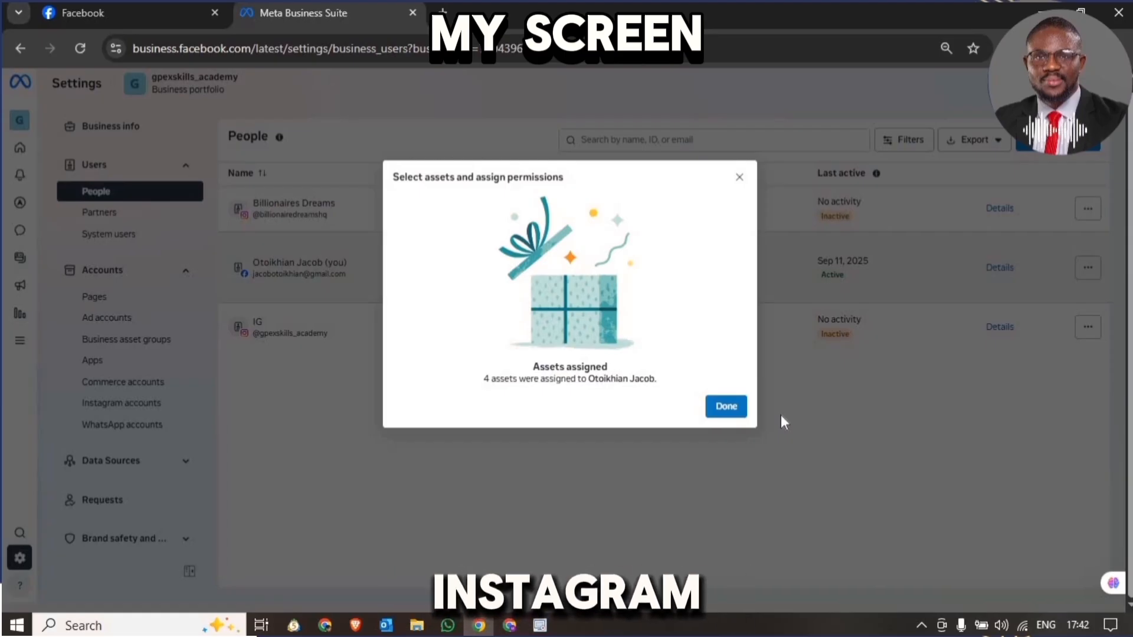
click(726, 407)
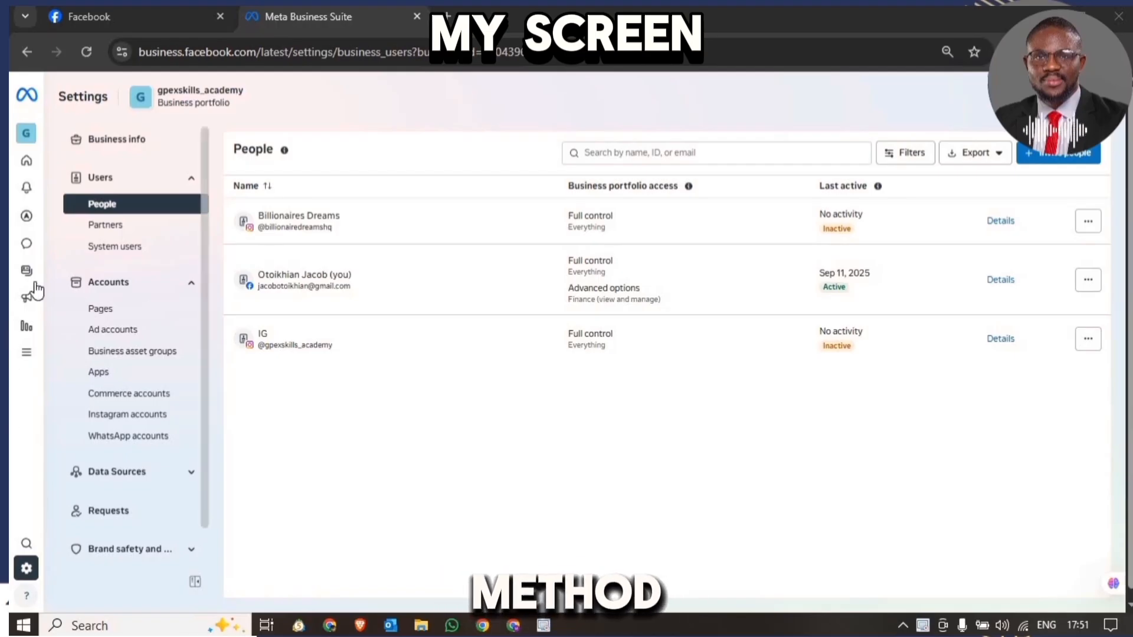
Open the Ads Manager campaigns page for the gpexskills_academy portfolio
mouse_move(43, 175)
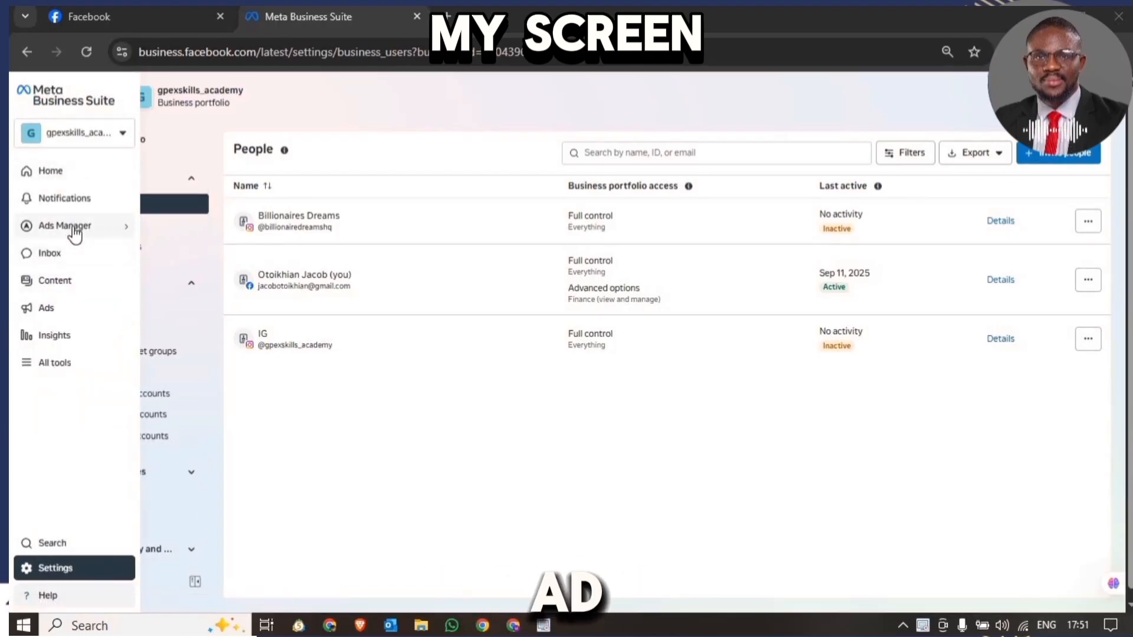
mouse_move(73, 234)
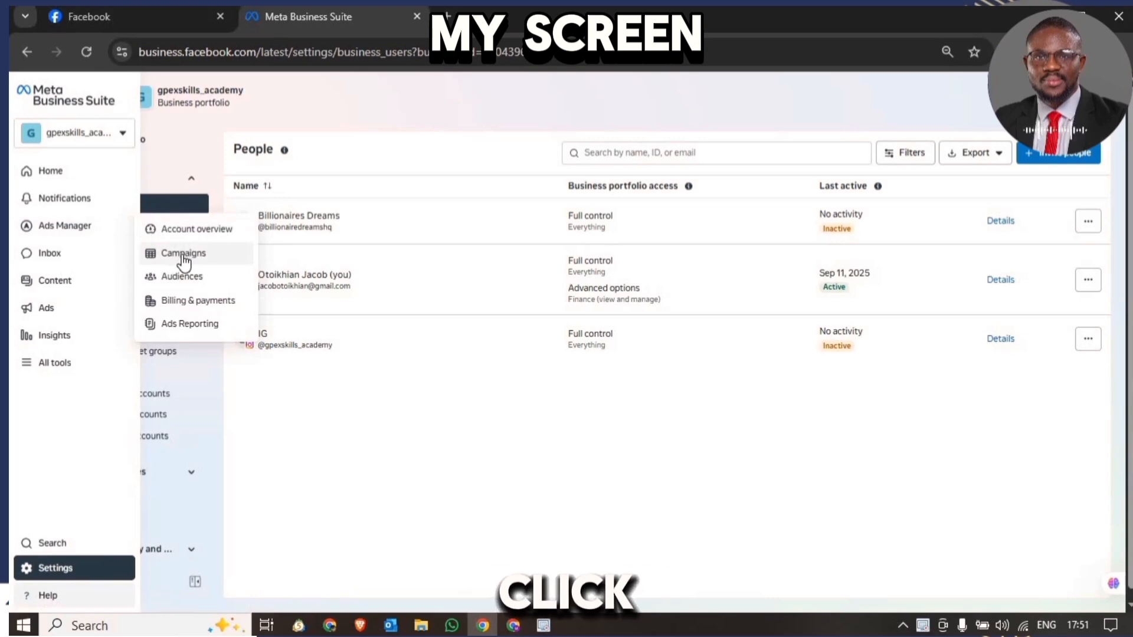
click(184, 255)
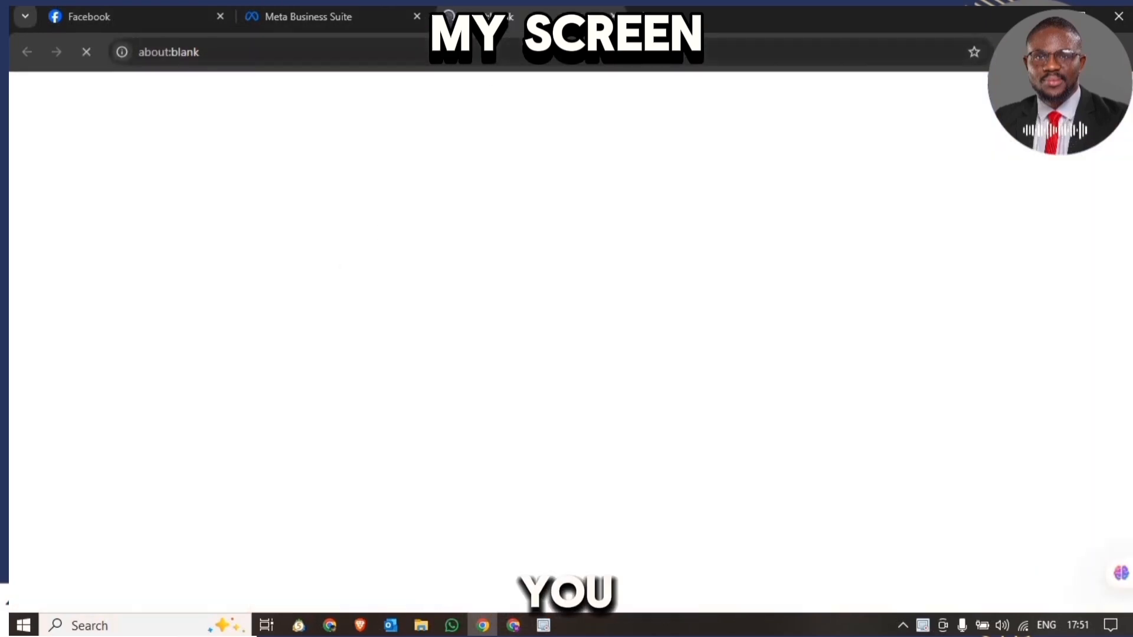
Open business.facebook.com/adsmanager in a new browser tab and switch to the Bleu Ace Emporium - Sept. 2025 ad account
key(ctrl+t)
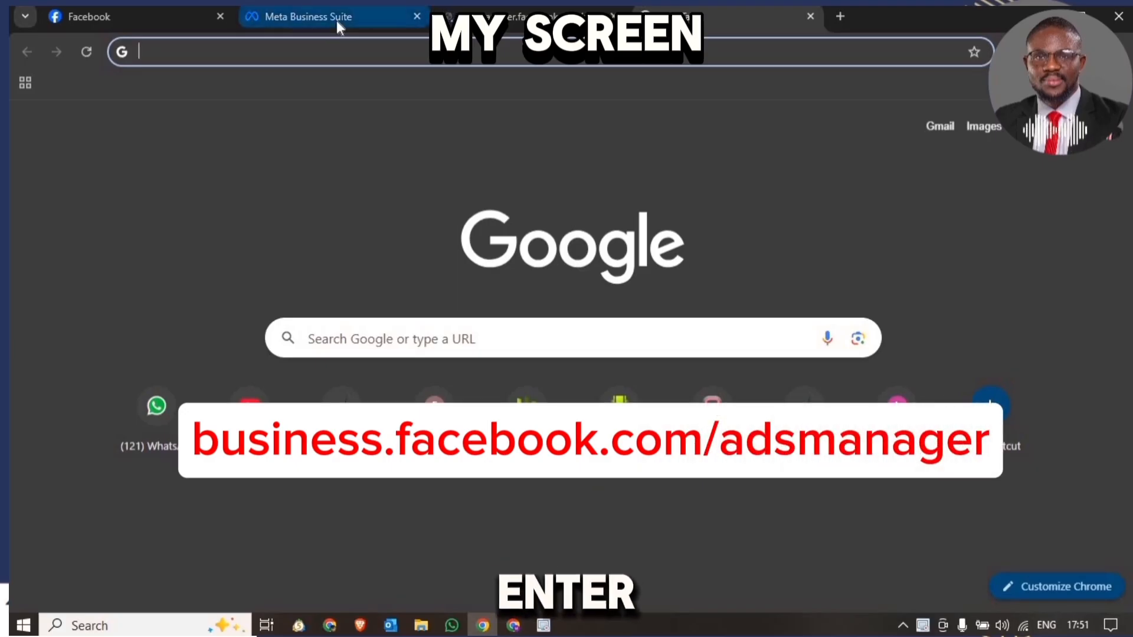
text(b)
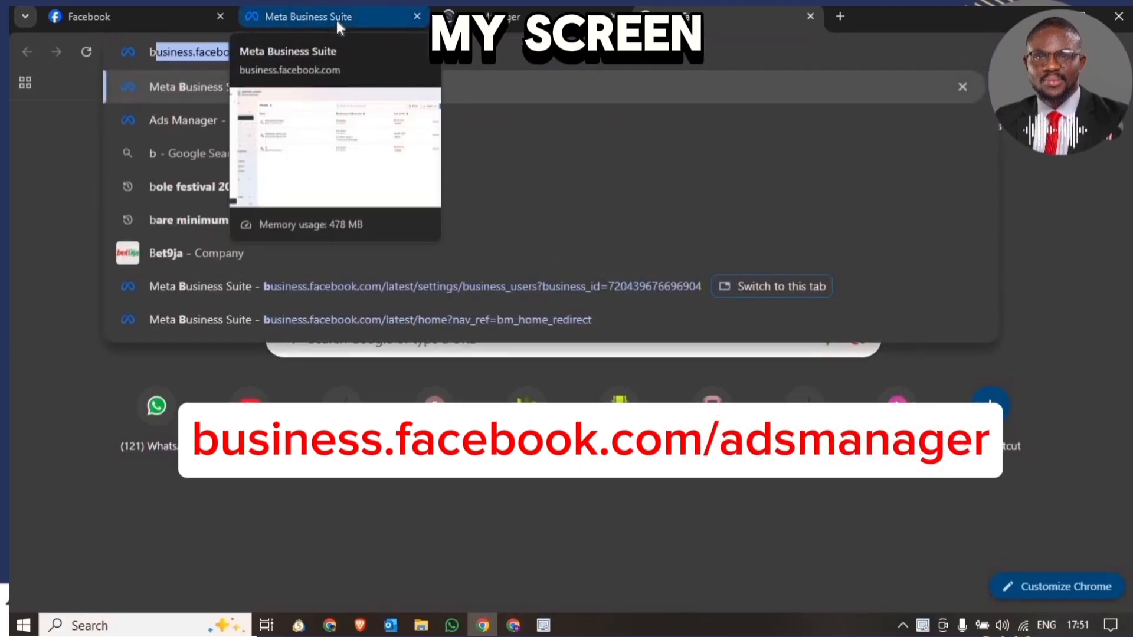
key(Right)
text(/ad)
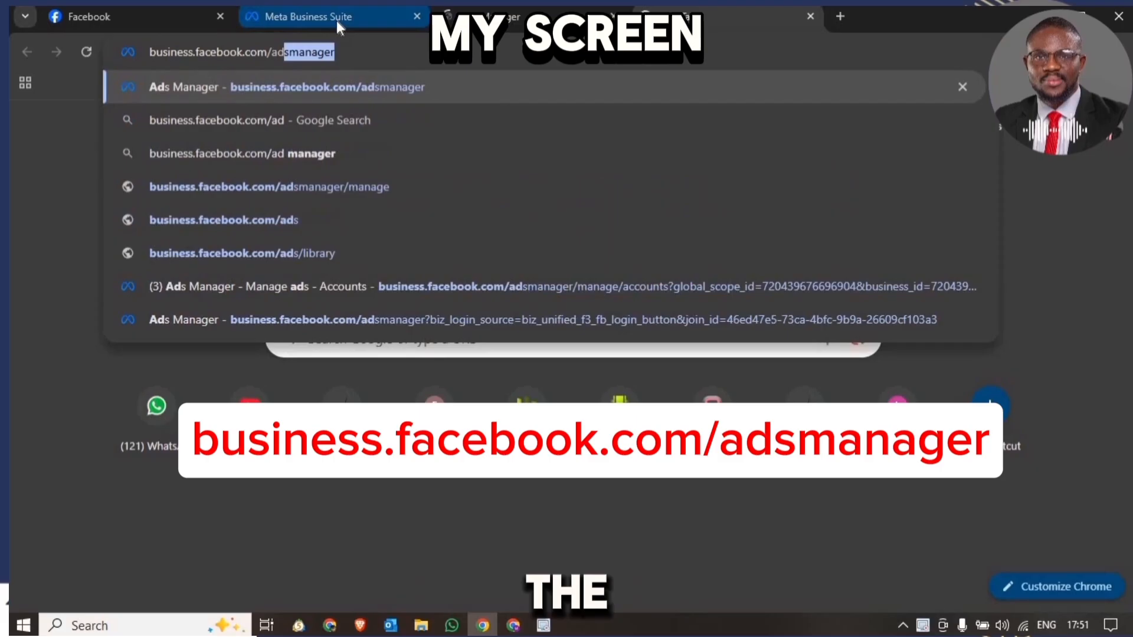
key(Return)
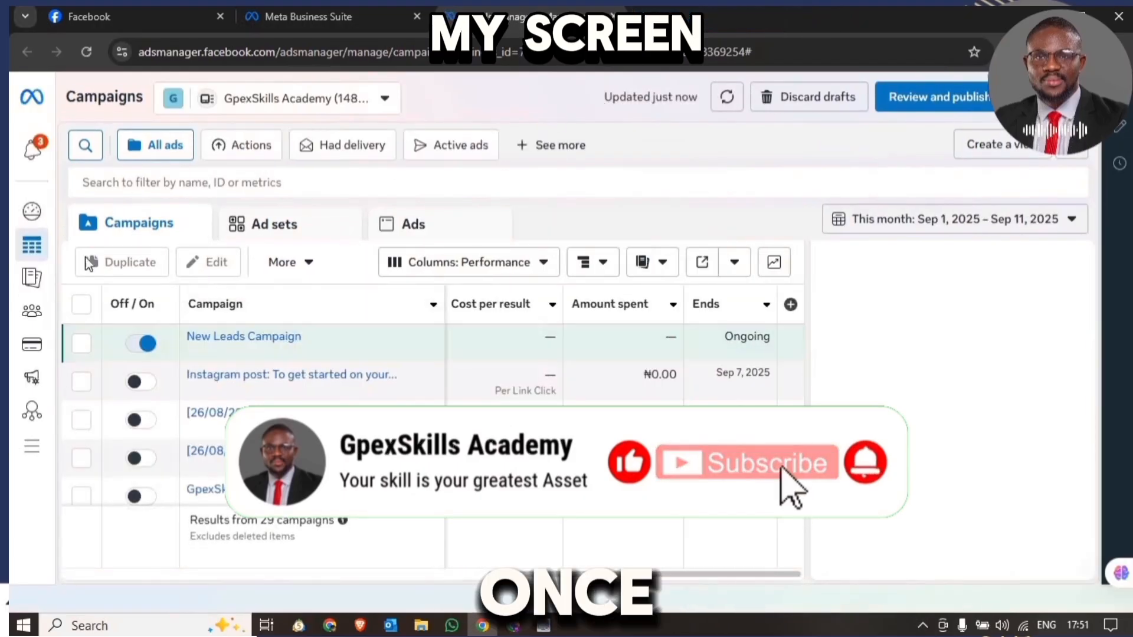
click(384, 99)
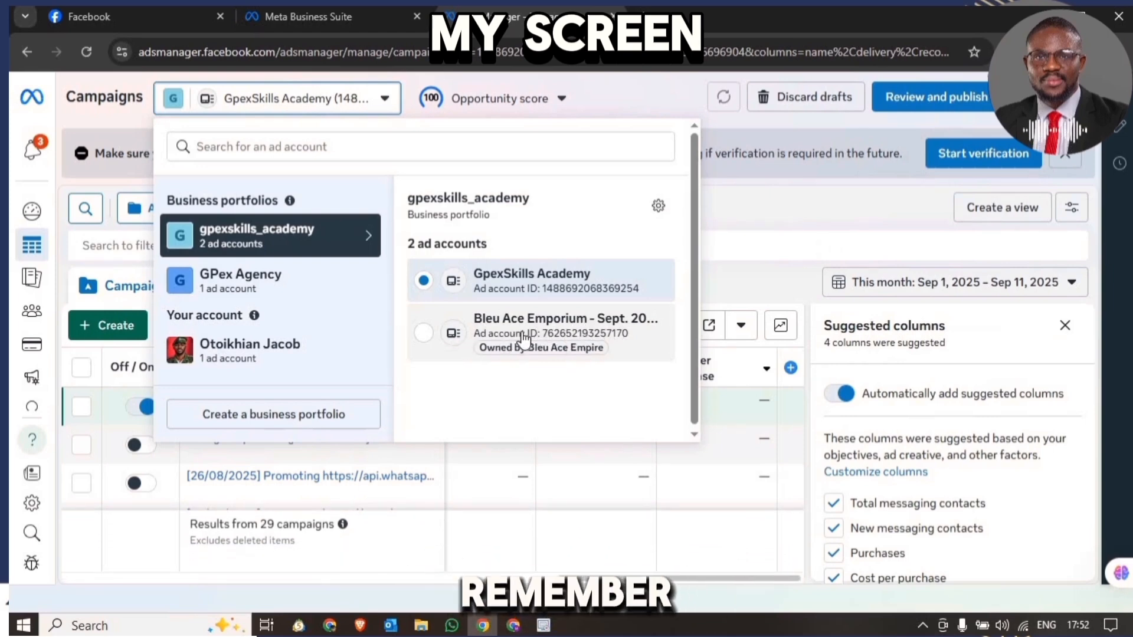
click(524, 334)
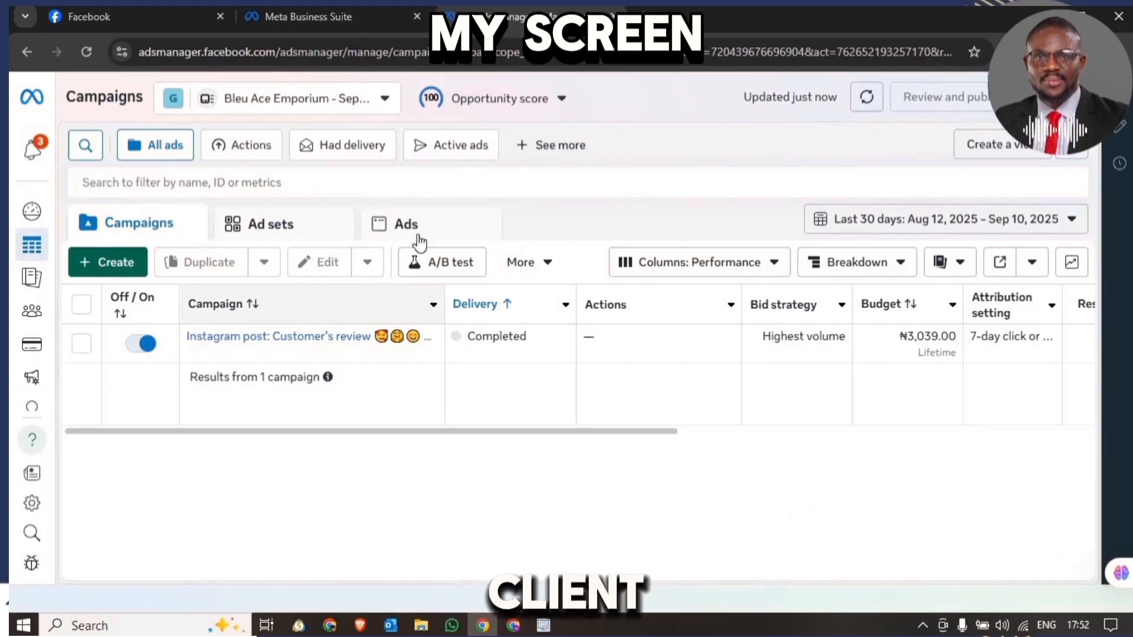
click(107, 261)
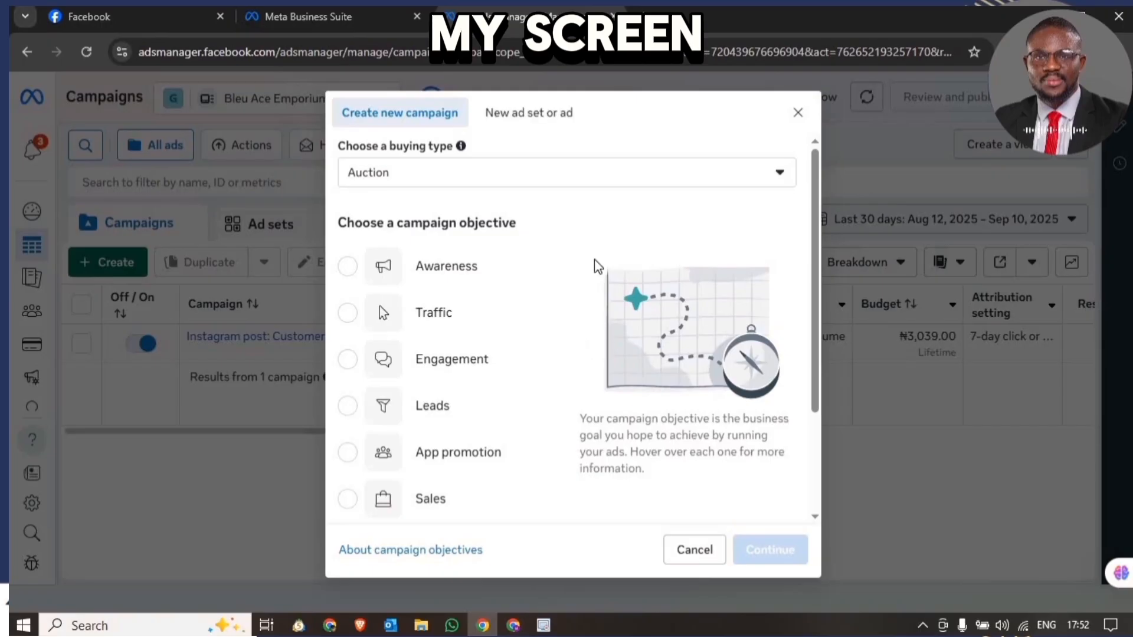
mouse_move(352, 273)
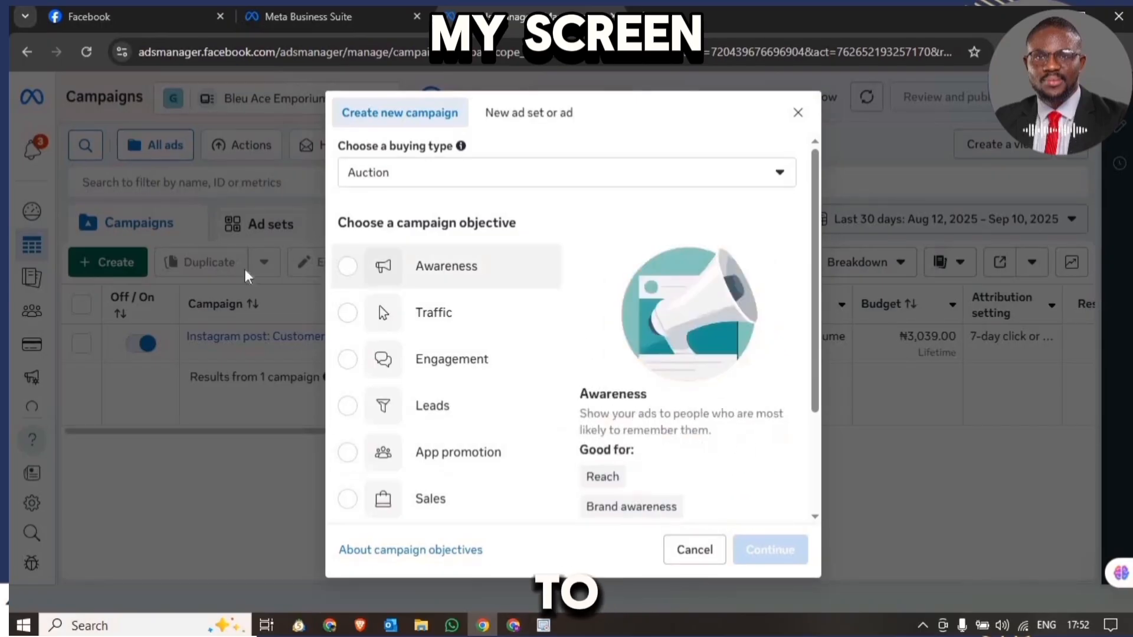
click(356, 303)
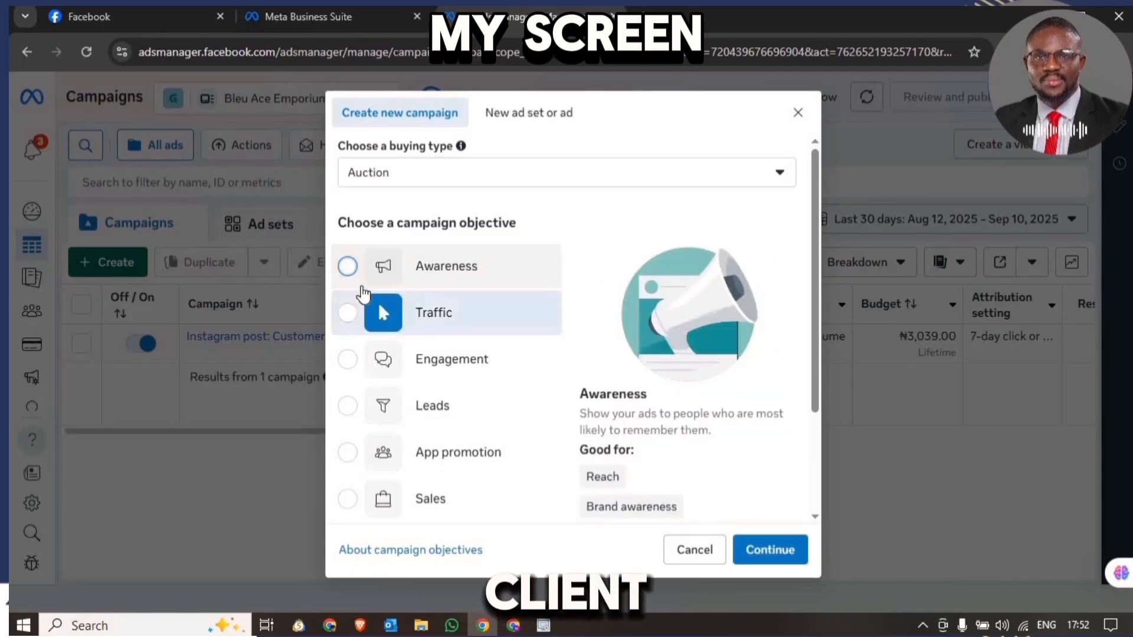
click(355, 284)
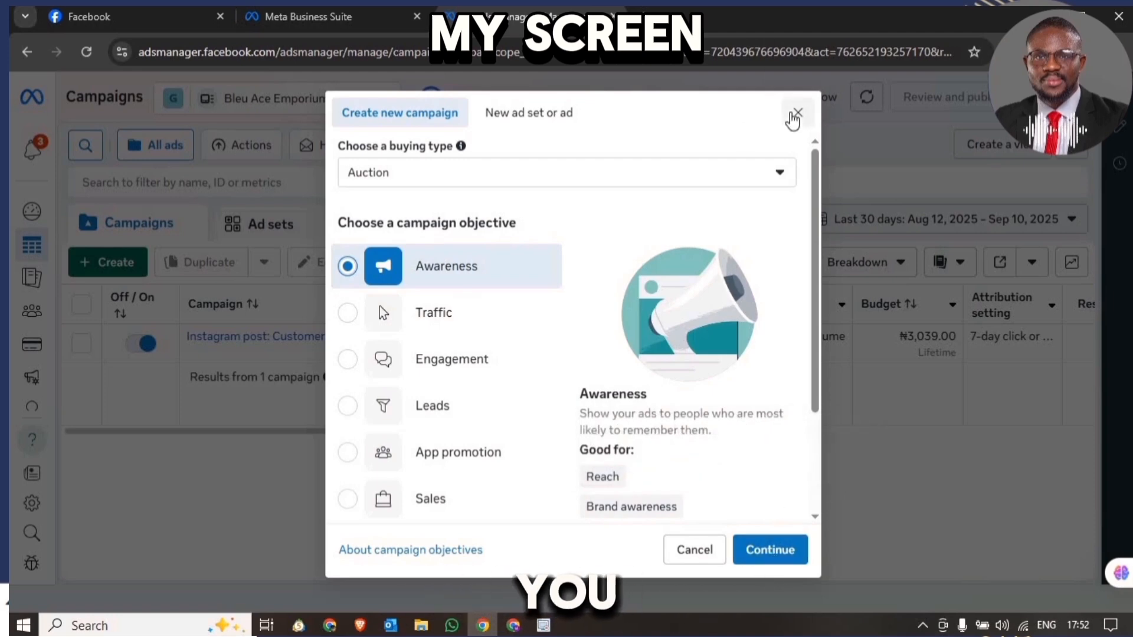
click(798, 112)
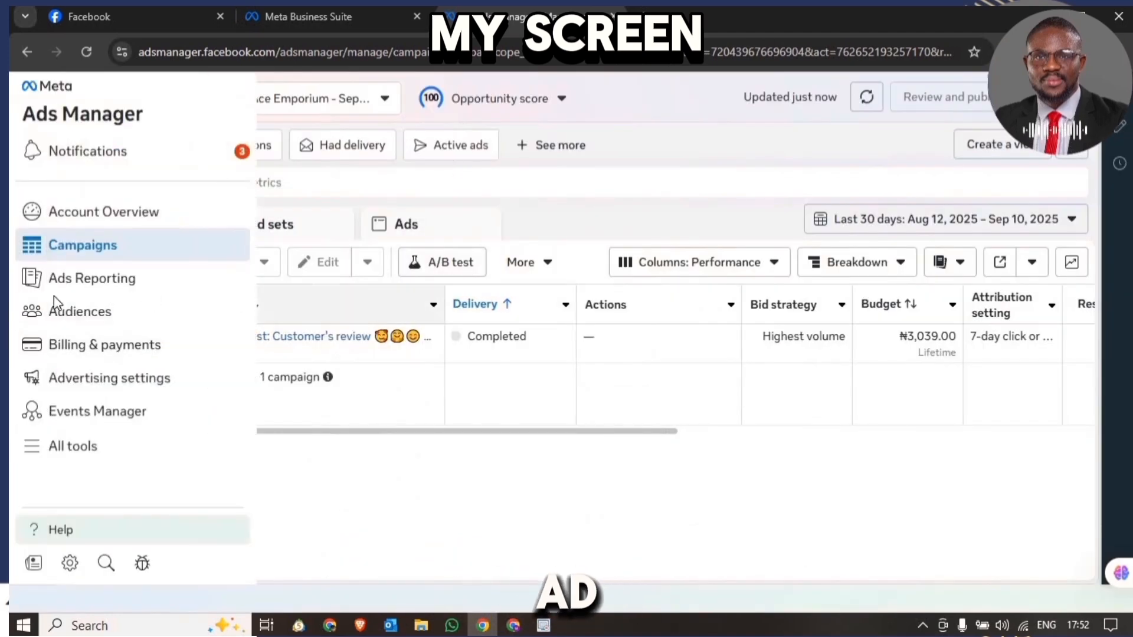
Review the add-funds options in the client ad account's Billing & payments and return to its campaigns
click(111, 351)
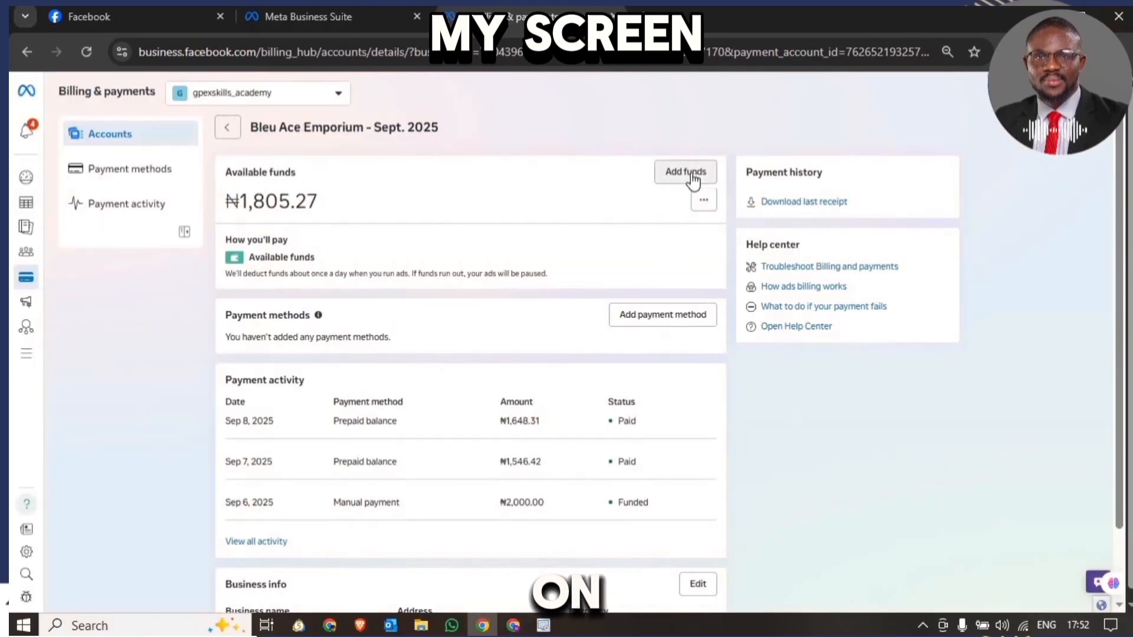
click(684, 171)
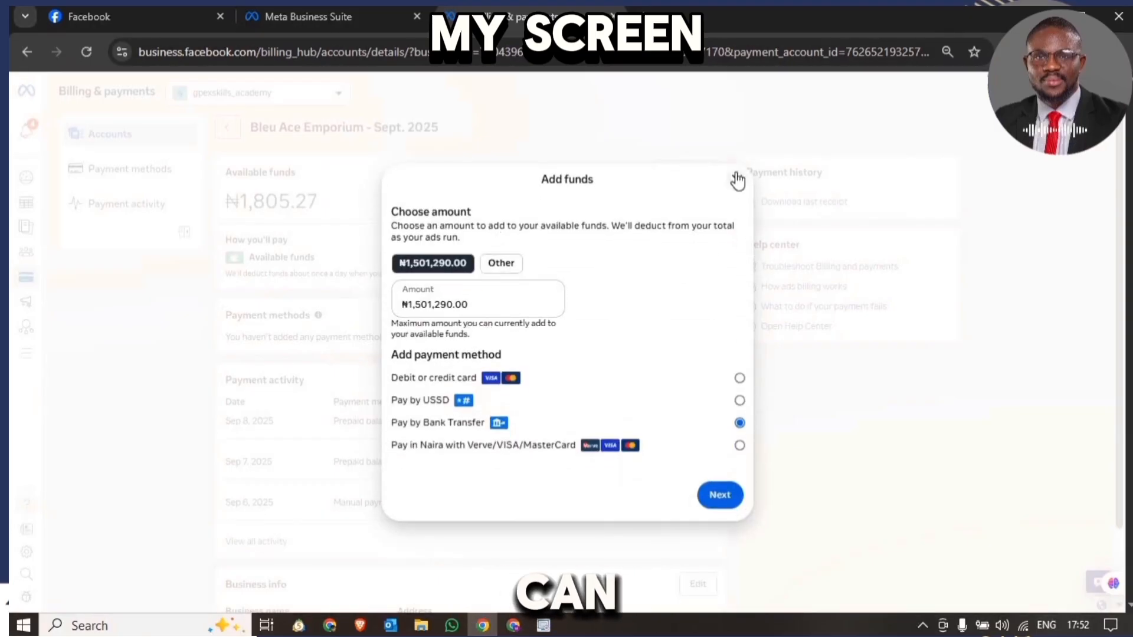
click(736, 179)
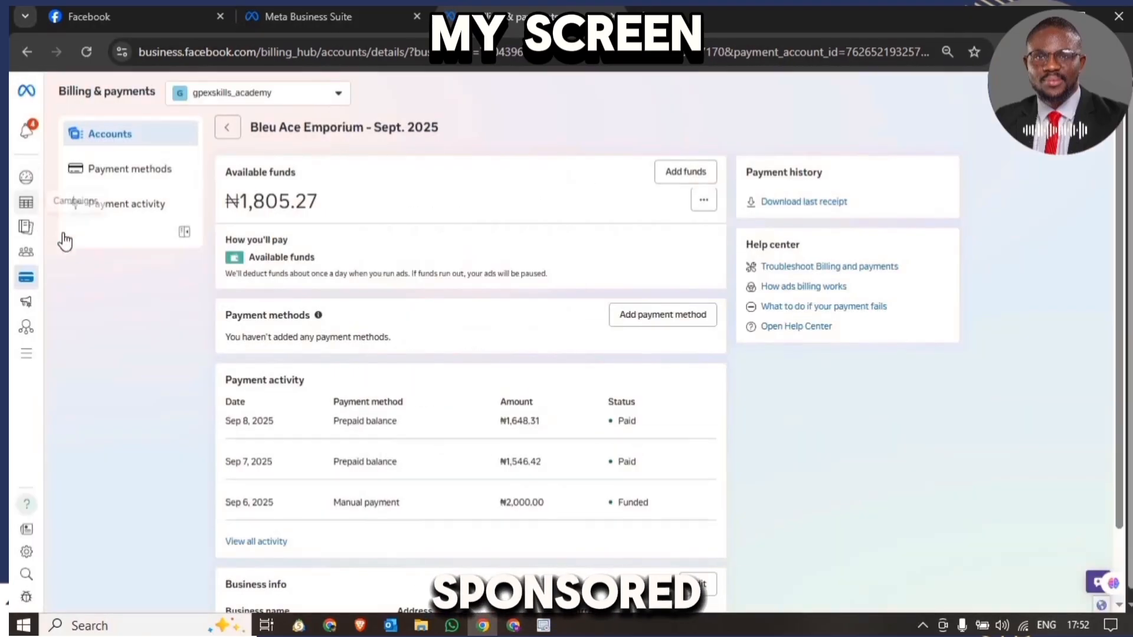
mouse_move(61, 240)
click(68, 203)
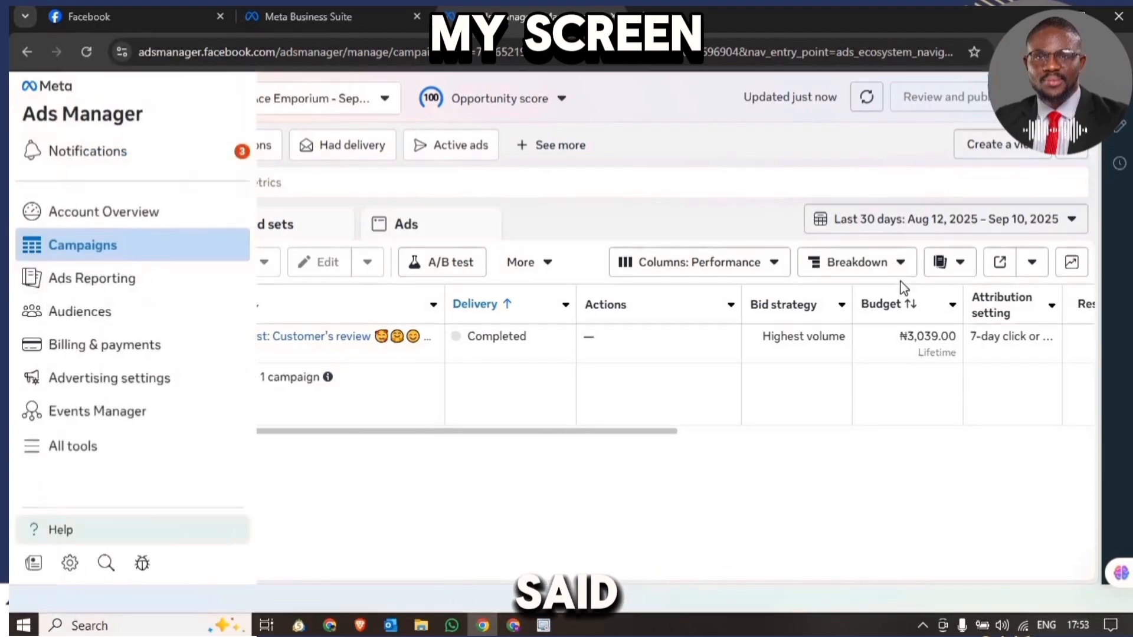
Create a new Auction campaign with the Awareness objective in the client's ad account
click(127, 266)
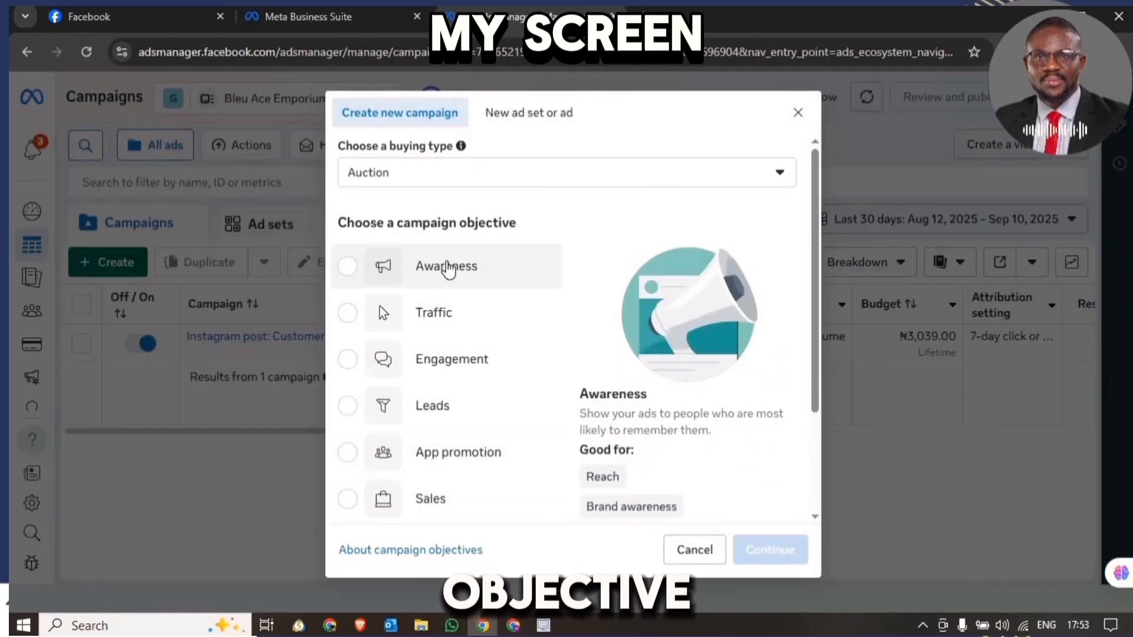
click(446, 265)
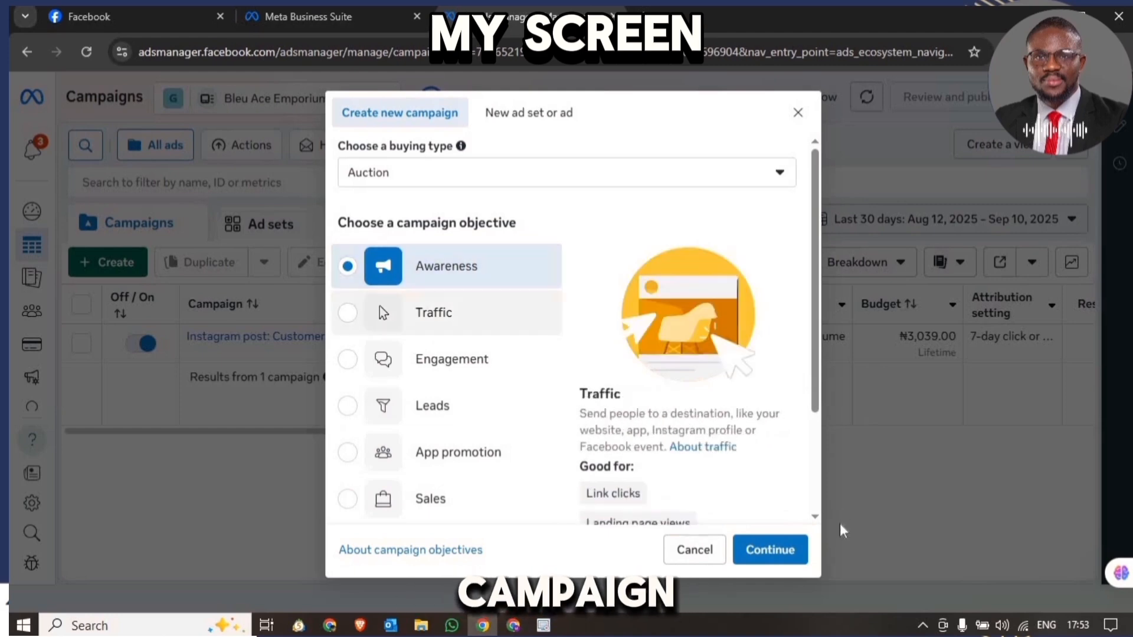
click(778, 557)
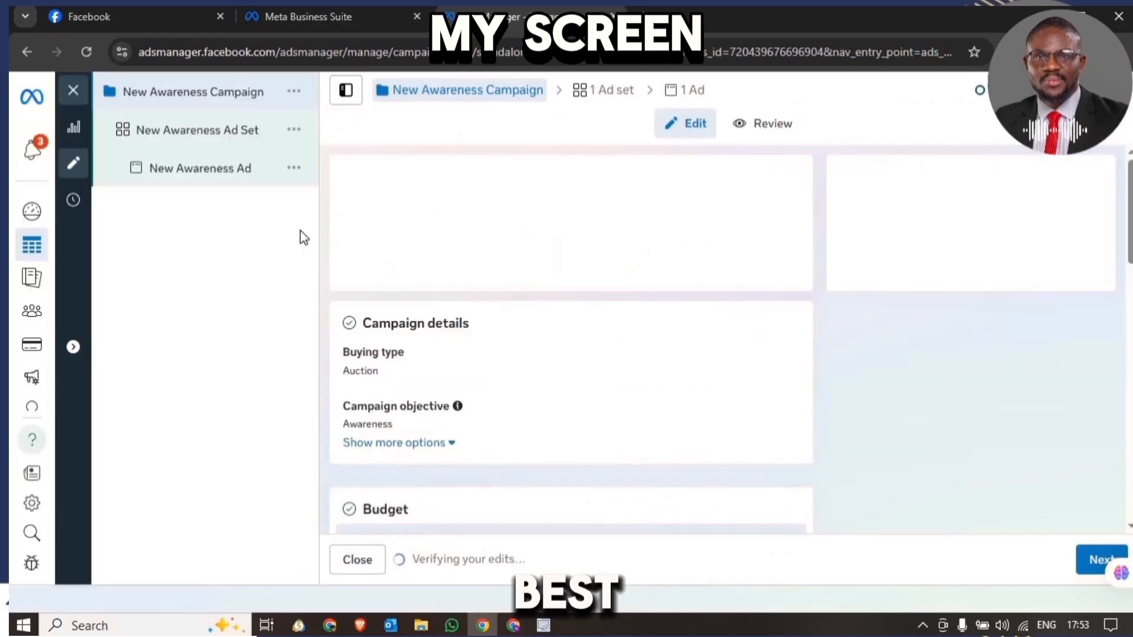
Set Bleu Ace Emporium as the Facebook Page to promote in the New Awareness Ad Set
click(202, 131)
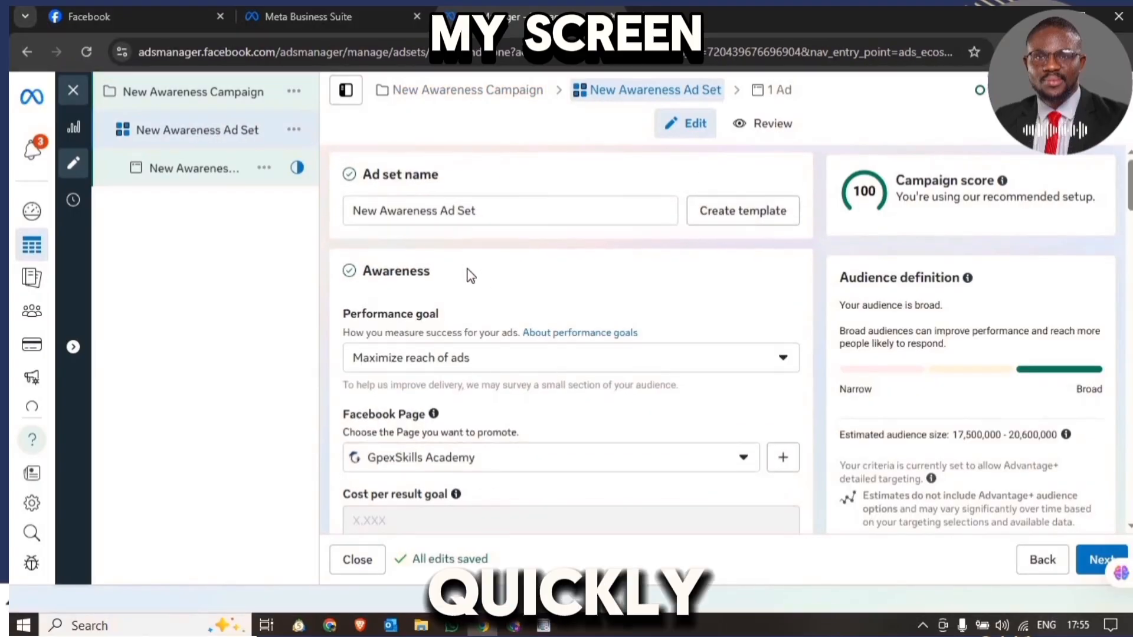
scroll(465, 273, down, 3)
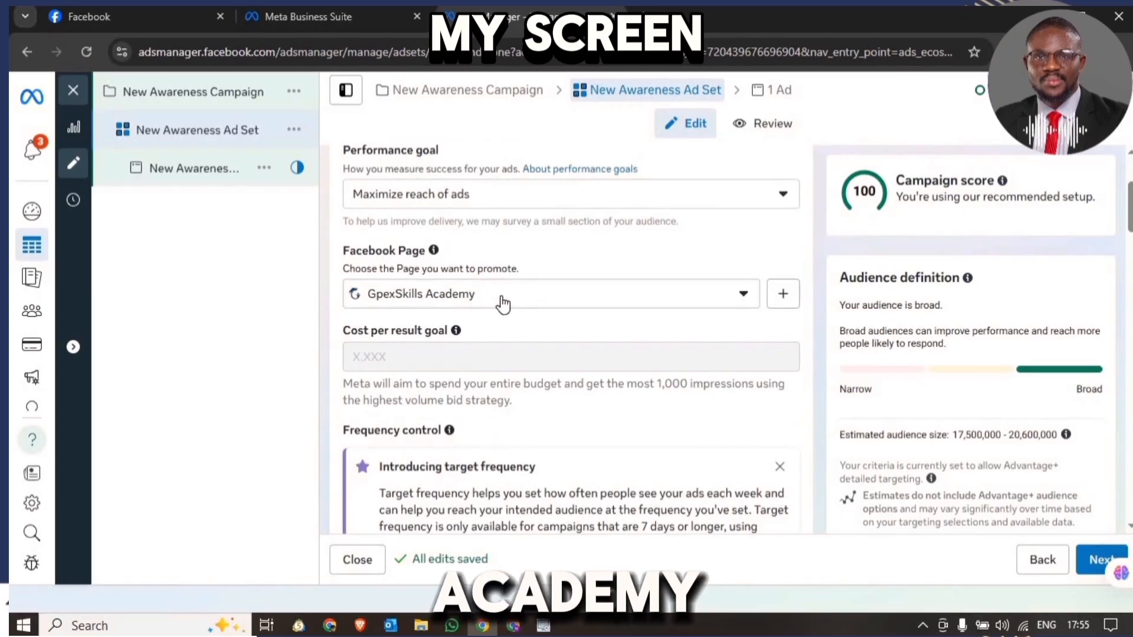
click(707, 288)
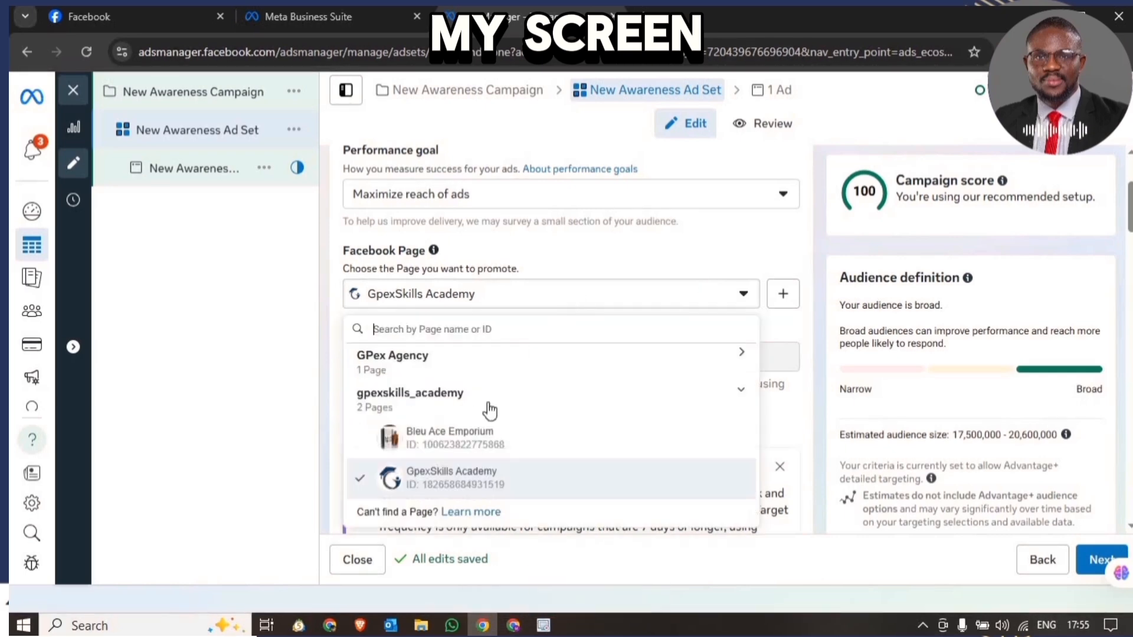
click(463, 443)
Continue from the ad set to the New Awareness Ad and select bleuace_perfume as its Instagram account
scroll(410, 348, down, 10)
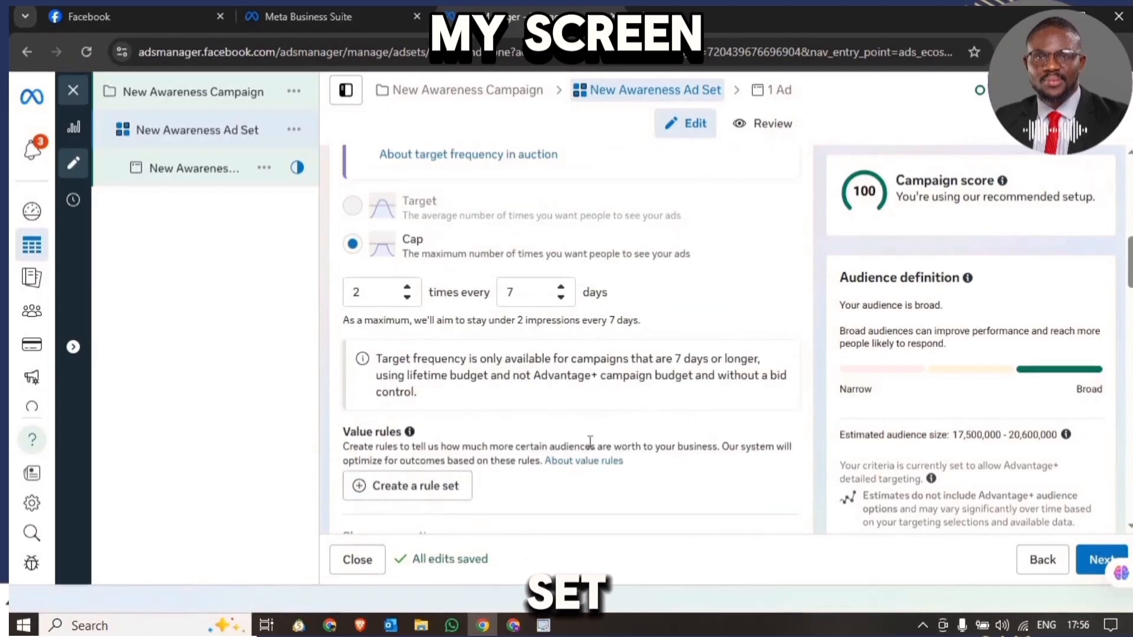
scroll(449, 443, down, 5)
scroll(440, 440, down, 6)
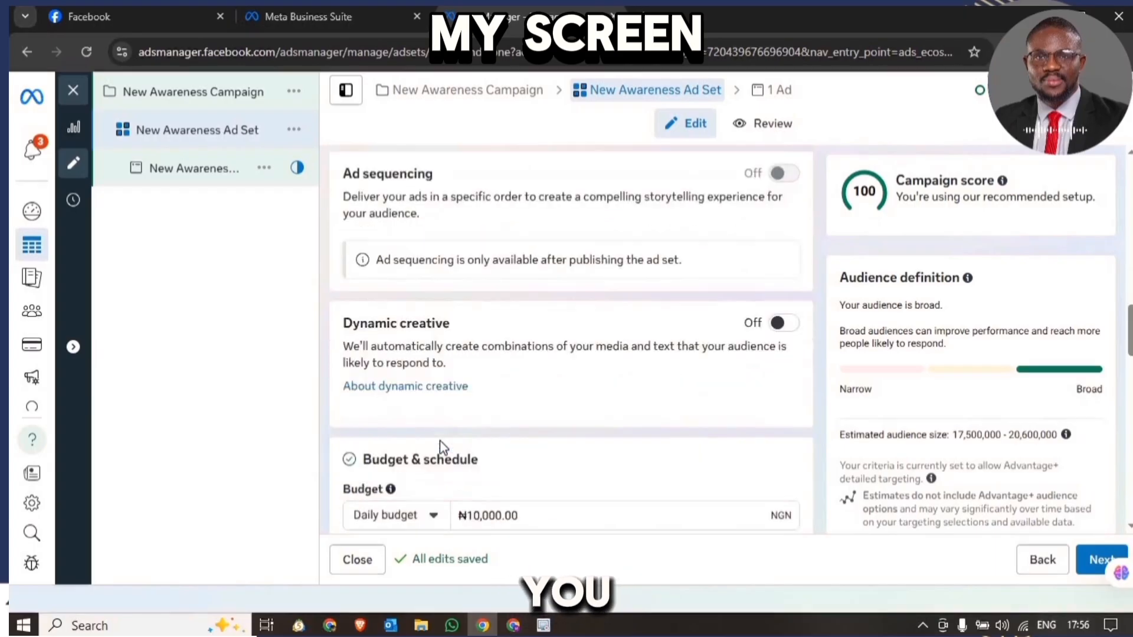
scroll(499, 401, down, 10)
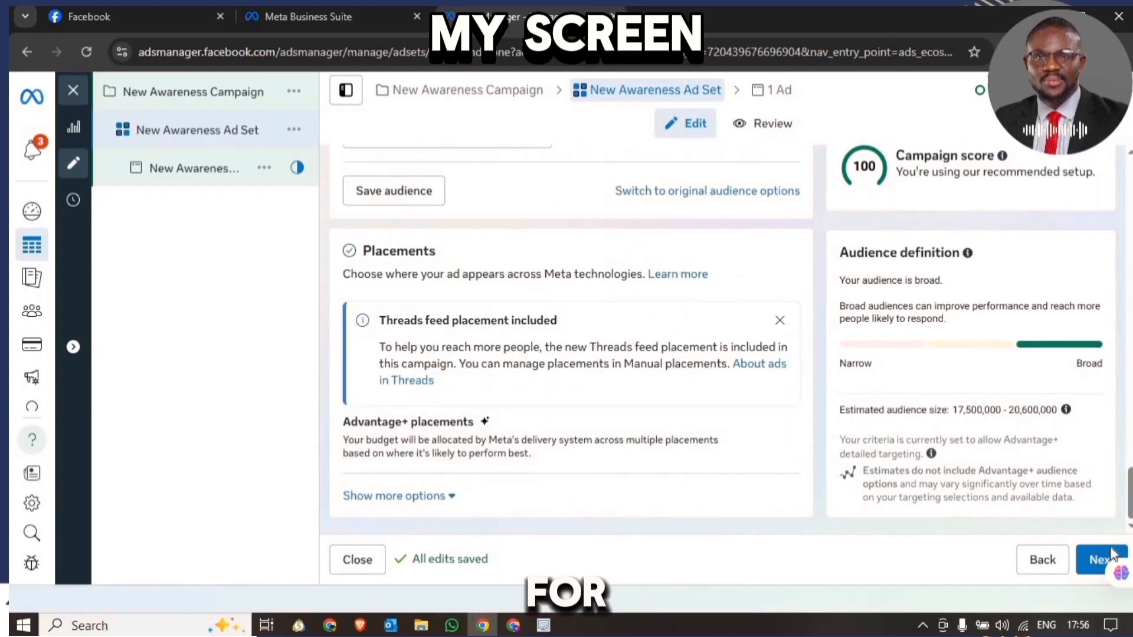
click(1093, 559)
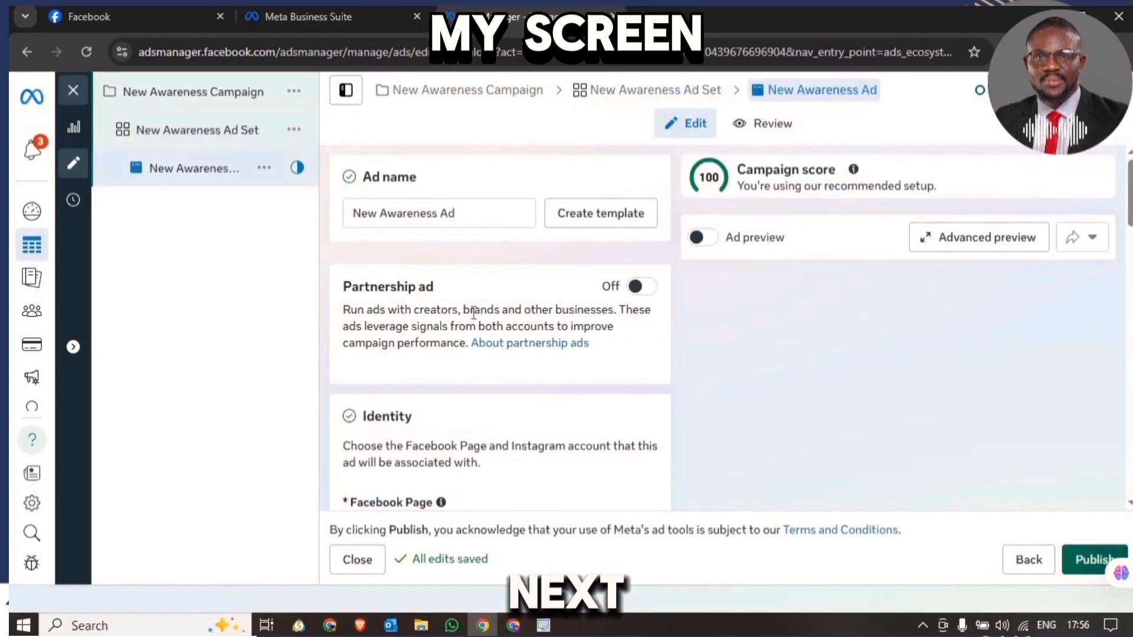
scroll(467, 355, down, 3)
scroll(459, 385, down, 1)
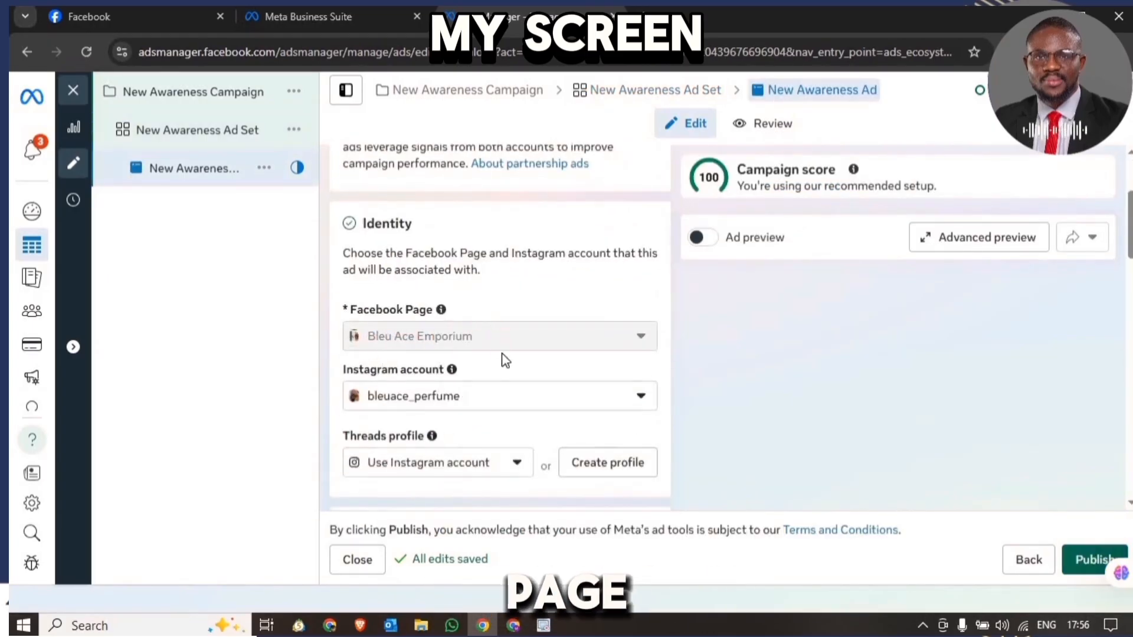
scroll(369, 315, down, 1)
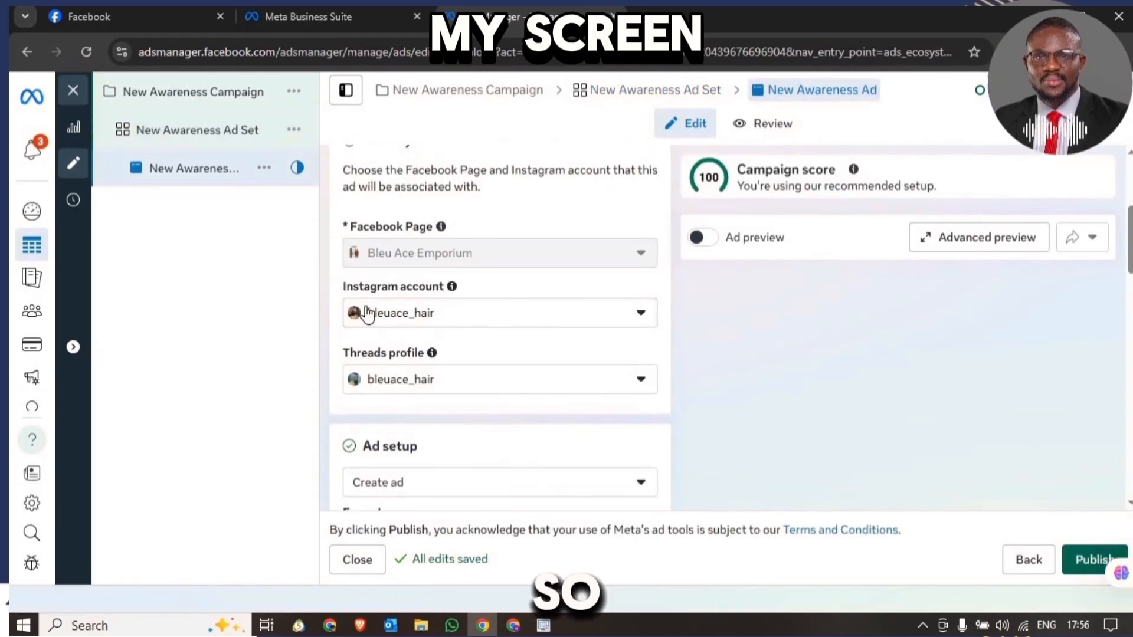
click(424, 328)
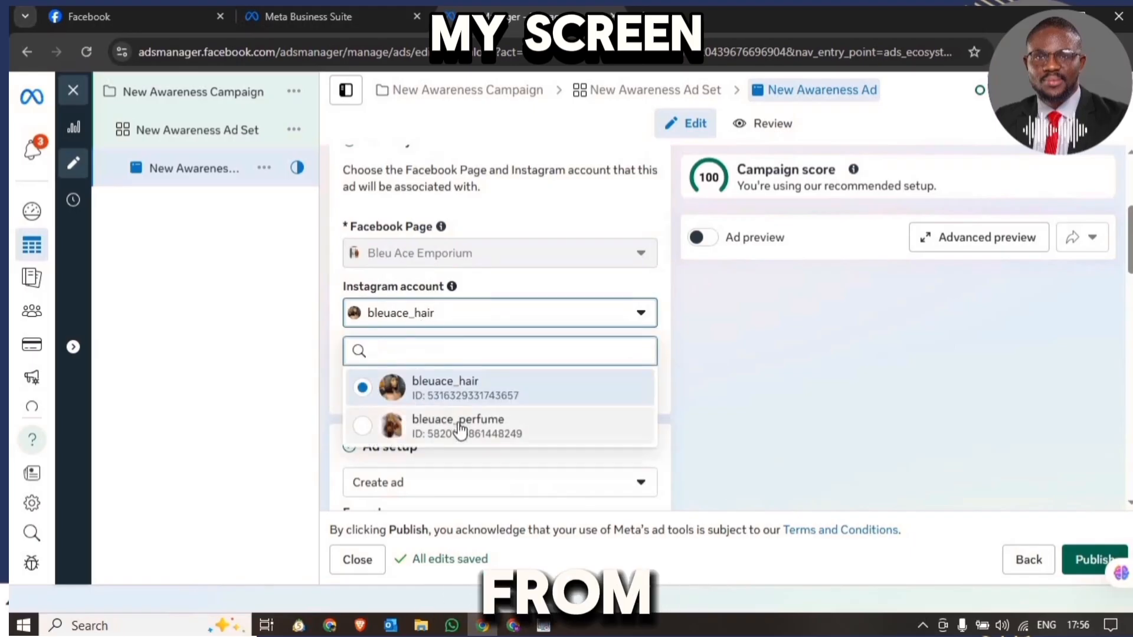
click(483, 434)
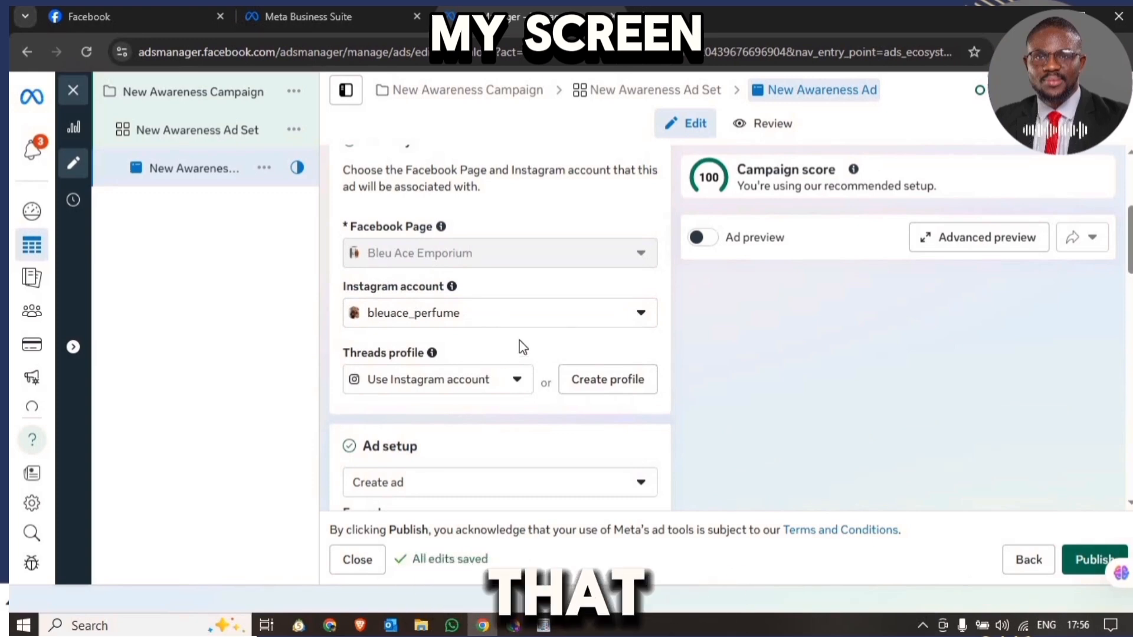
Switch the ad's Instagram account to bleuace_hair and back to bleuace_perfume
click(563, 329)
click(506, 394)
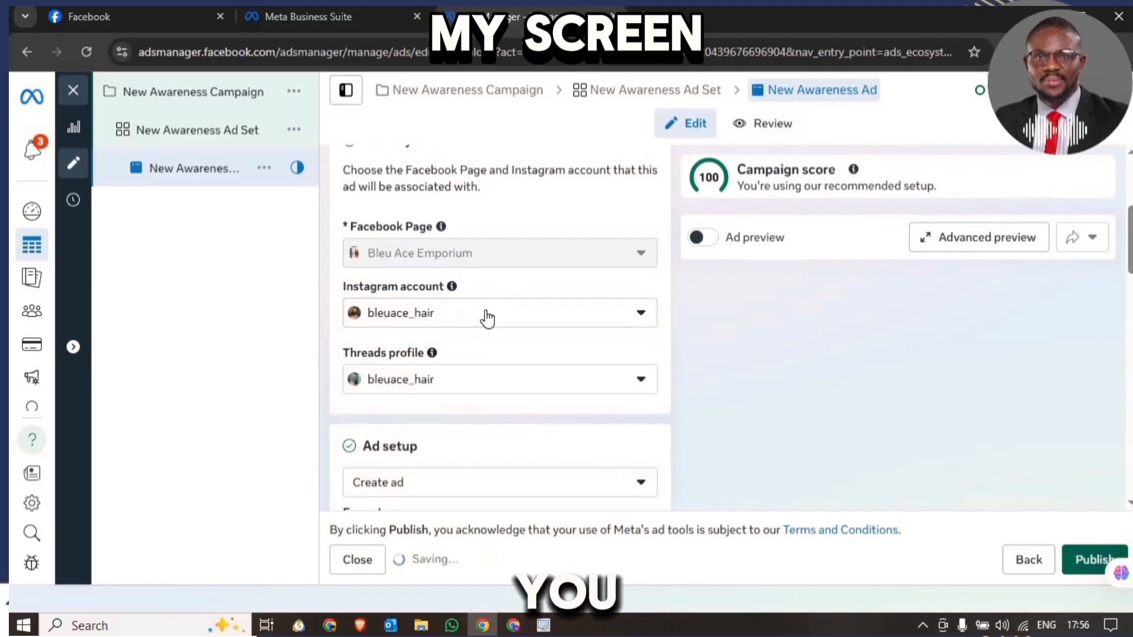
click(478, 319)
click(473, 427)
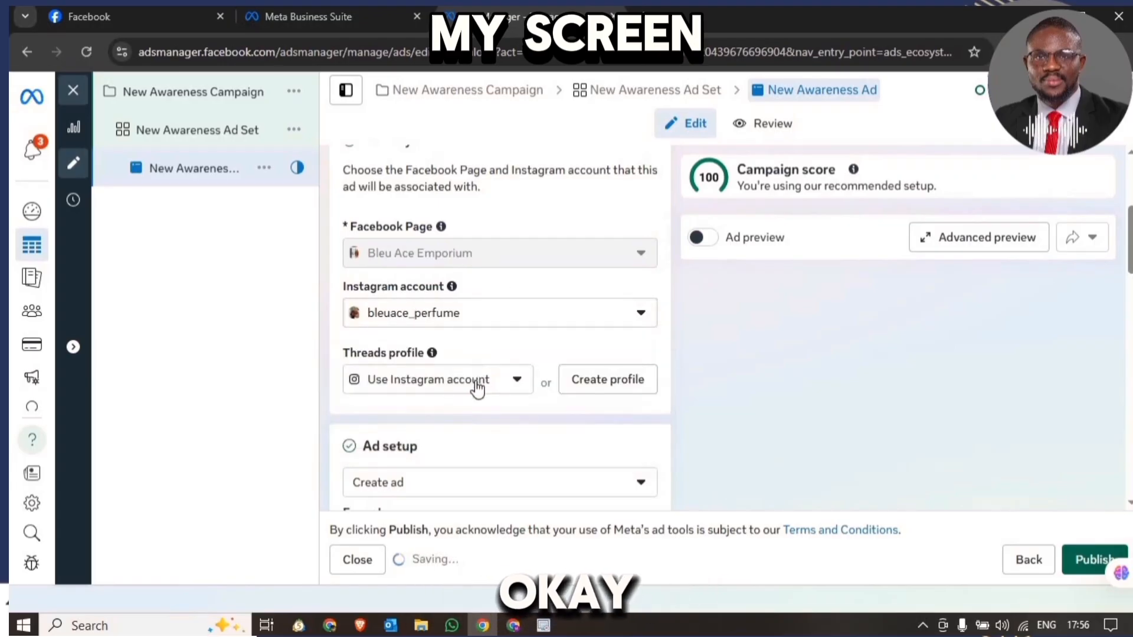
Examine the ad's format, creative, languages and tracking settings, and return to the portfolio's People settings in Meta Business Suite
scroll(428, 239, down, 1)
scroll(441, 391, down, 1)
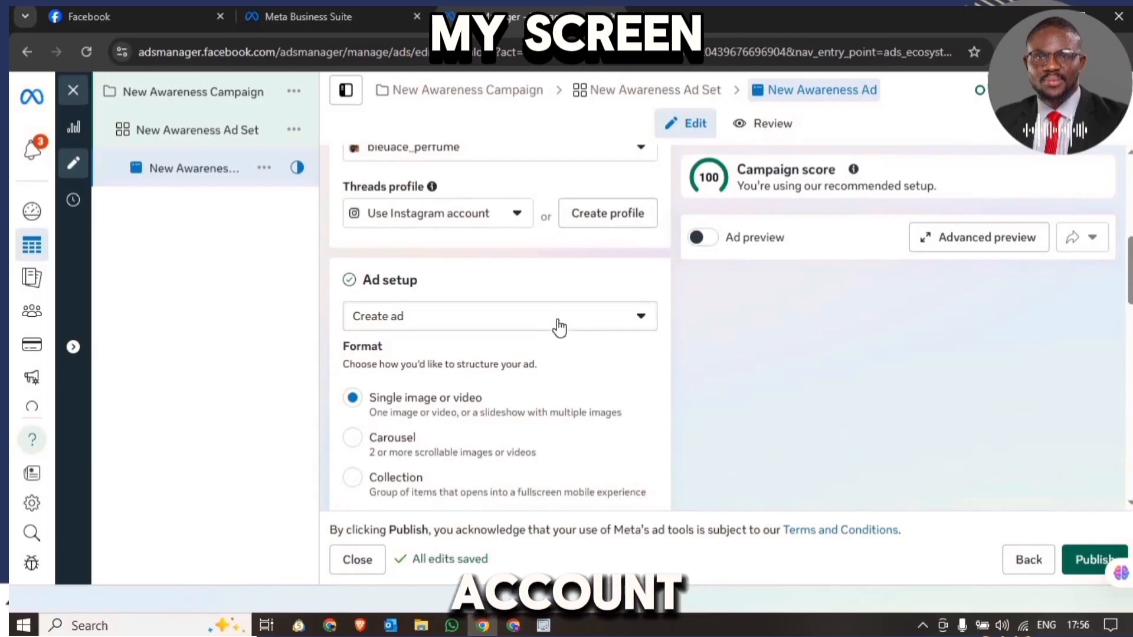
scroll(557, 354, down, 2)
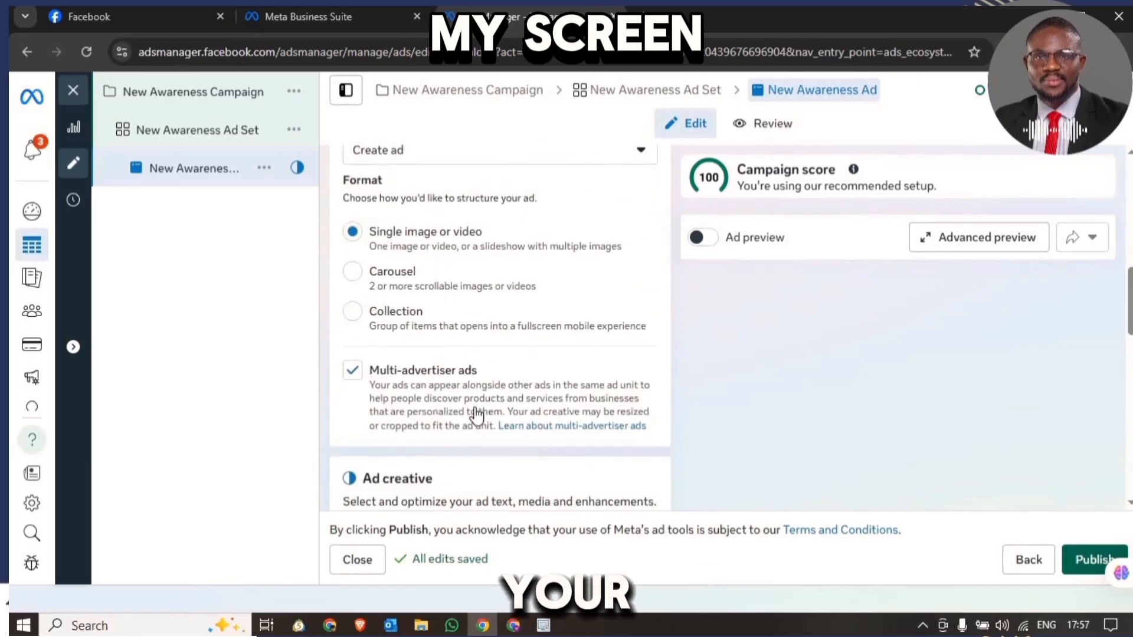
scroll(477, 417, up, 1)
scroll(476, 413, down, 3)
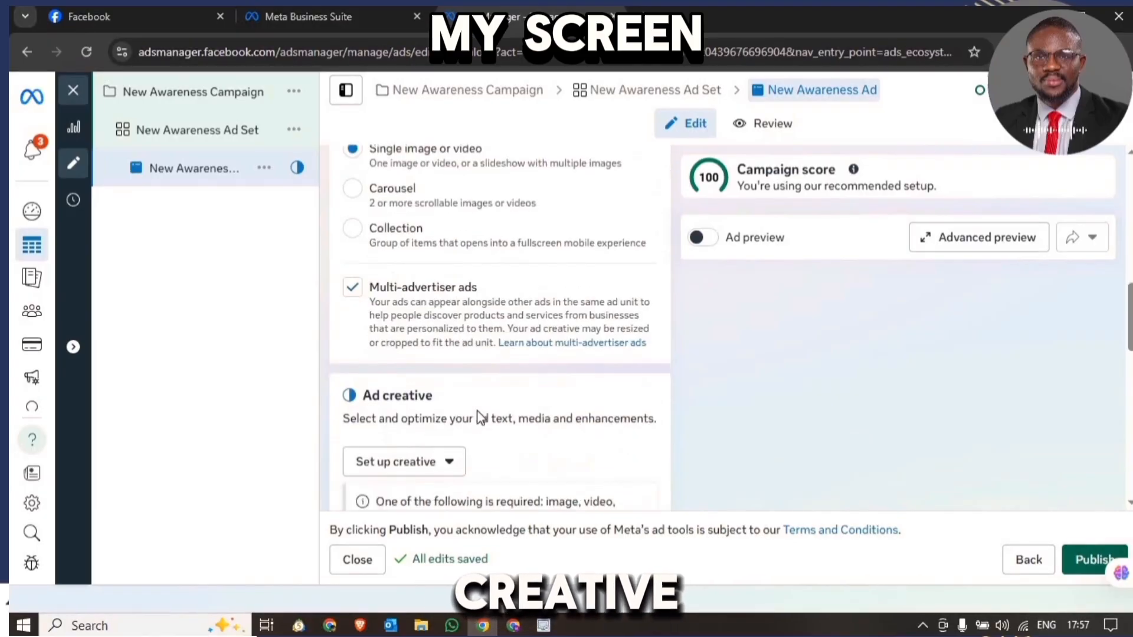
scroll(477, 411, down, 10)
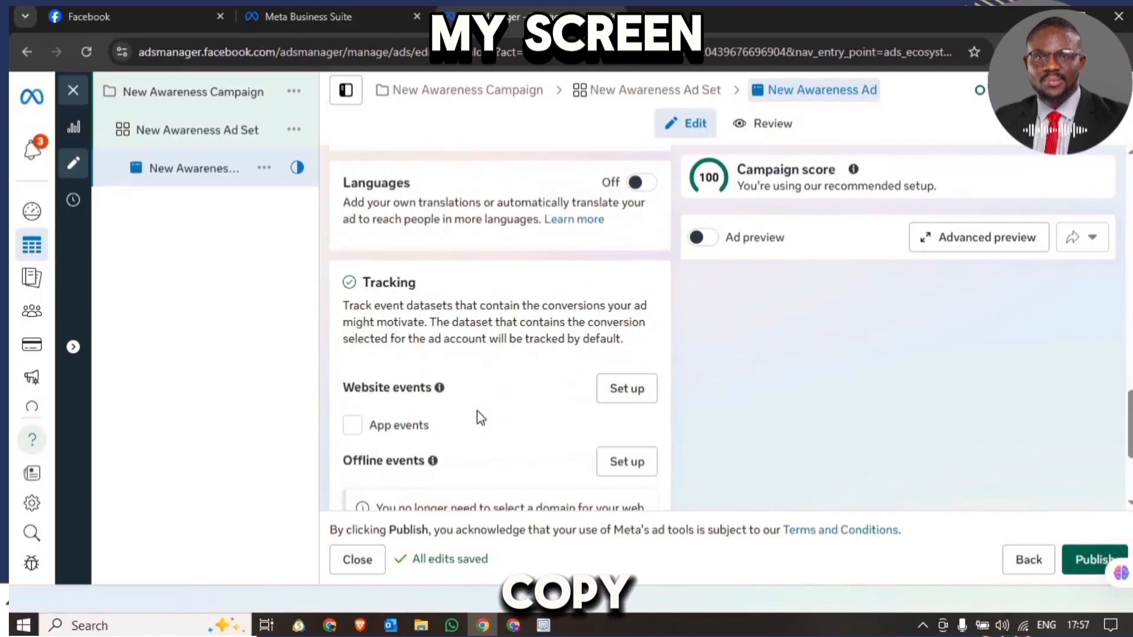
scroll(477, 416, down, 2)
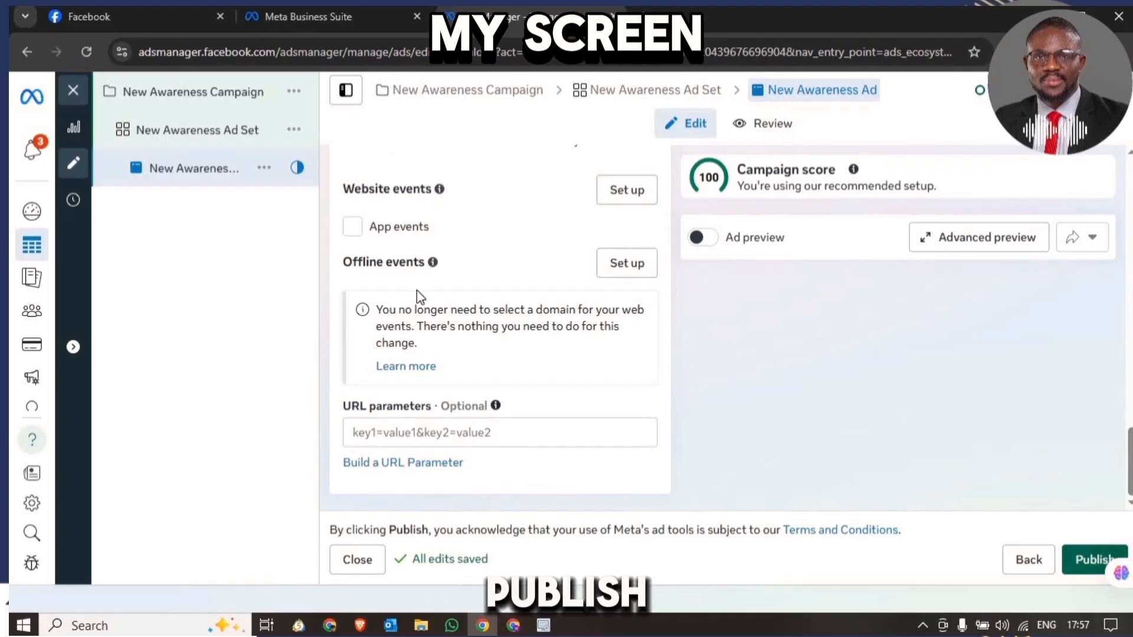
scroll(417, 291, up, 15)
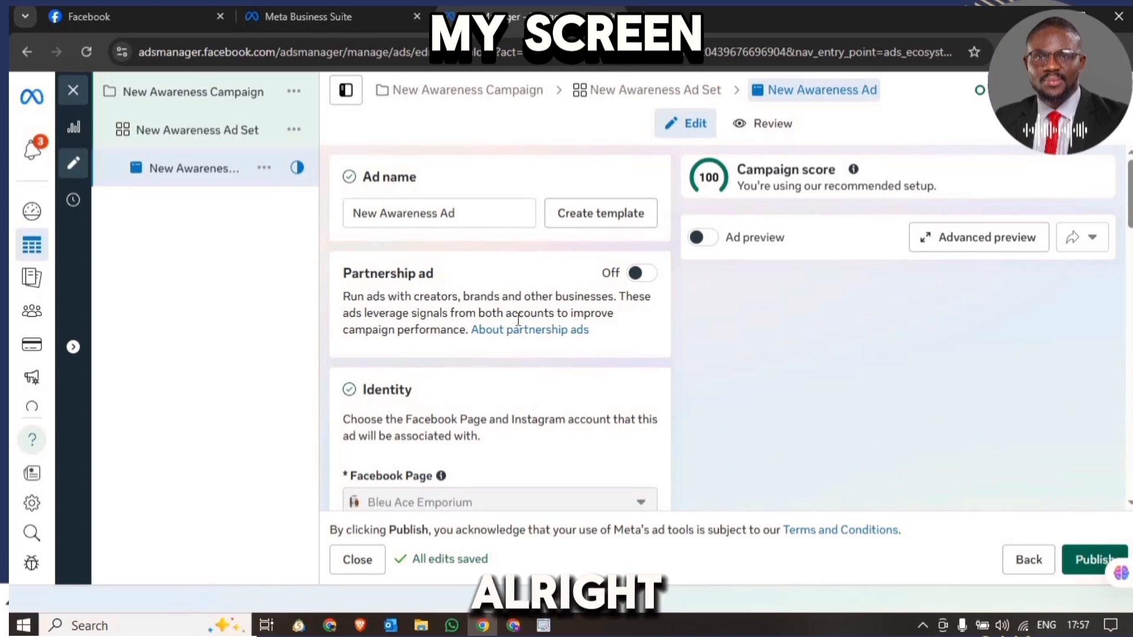
click(382, 19)
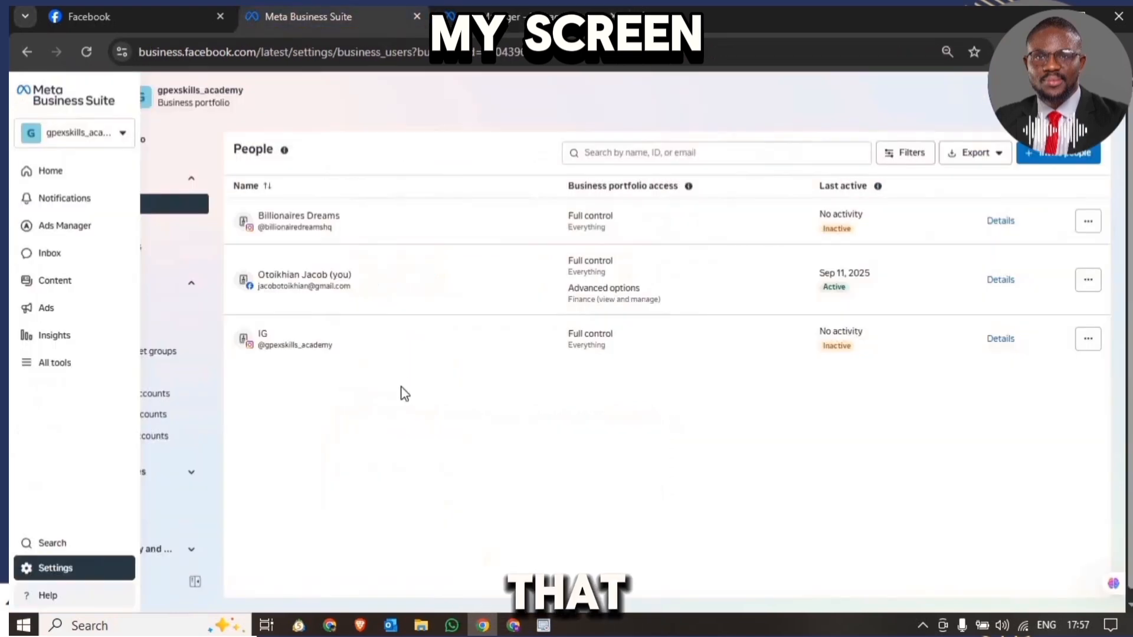